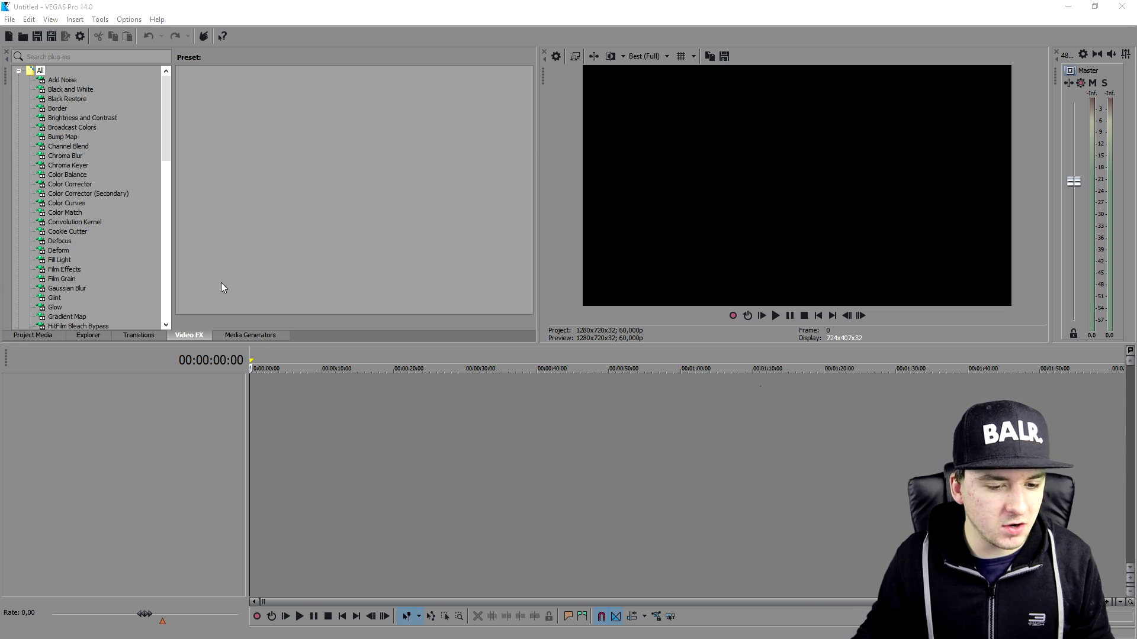
# Place a Titles & Text event with Sample Text on the timeline, then close its settings.
pyautogui.click(249, 335)
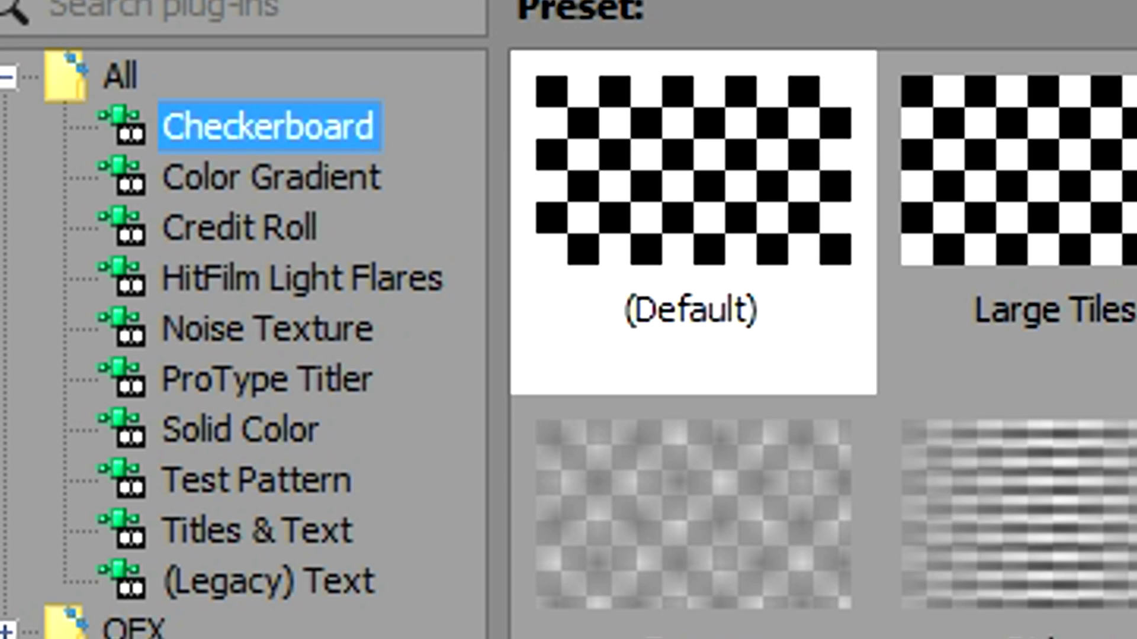
pyautogui.moveTo(148, 89); pyautogui.dragTo(395, 417)
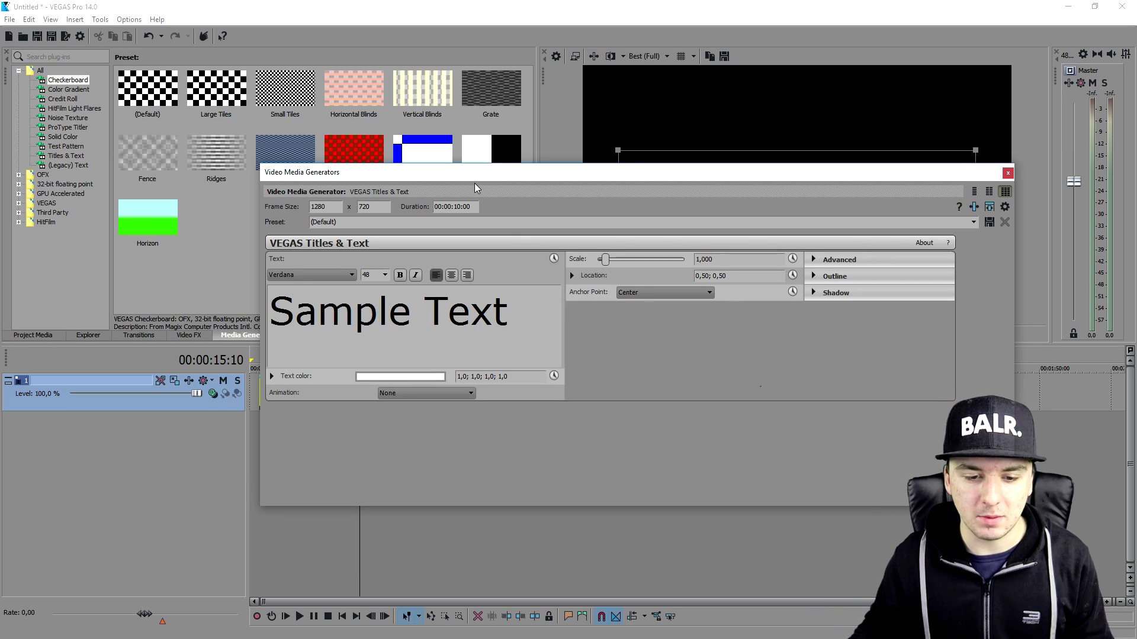
pyautogui.moveTo(473, 175); pyautogui.dragTo(459, 250)
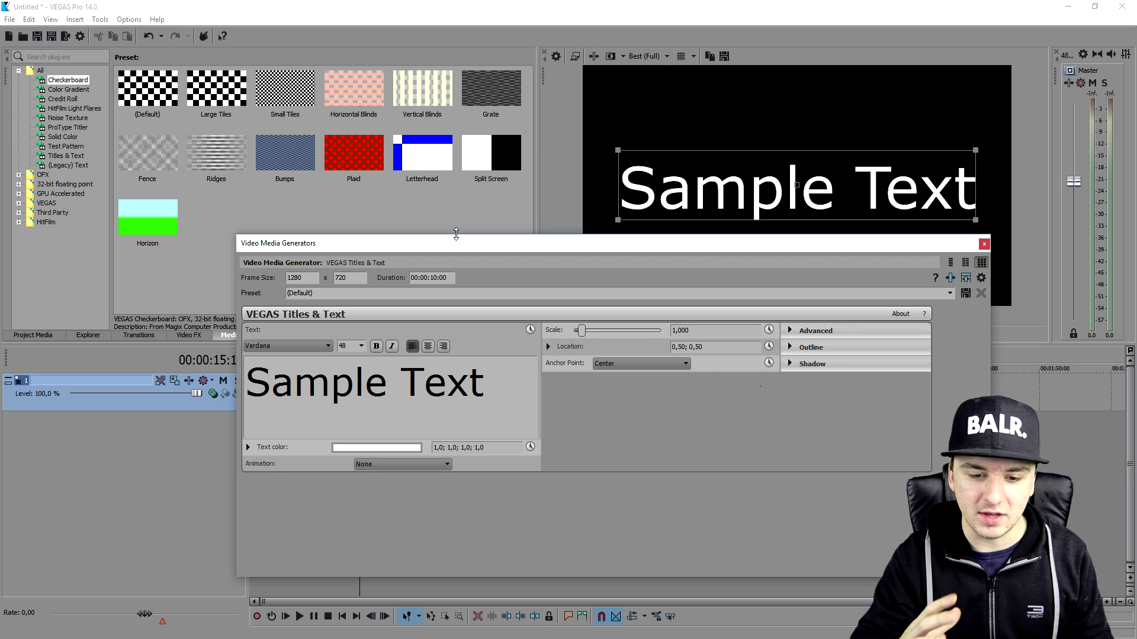
pyautogui.click(984, 243)
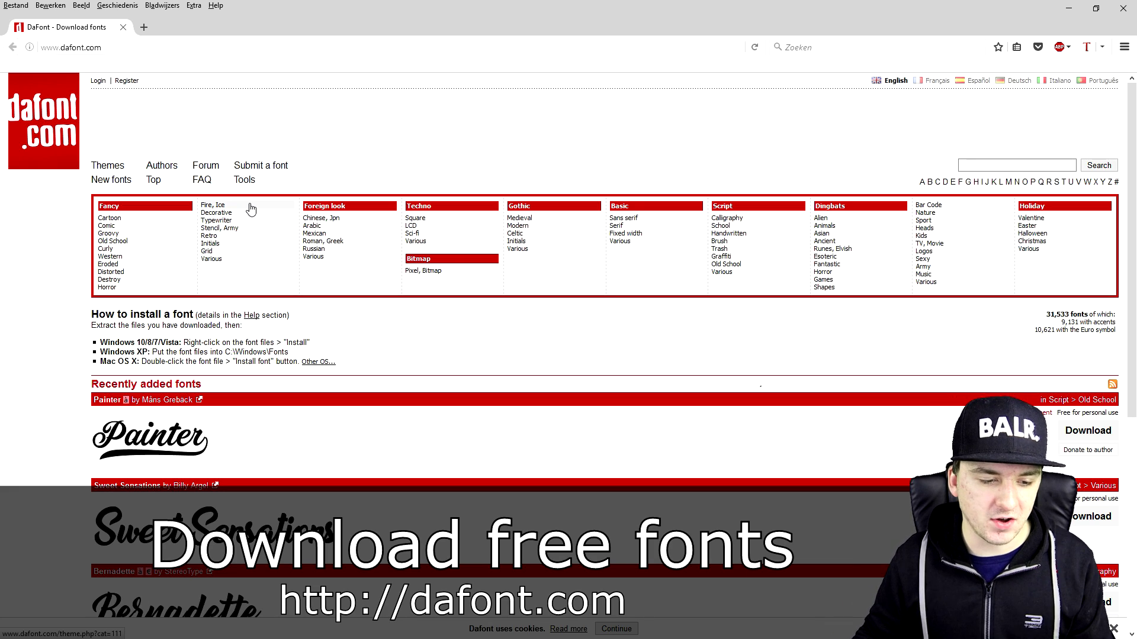
pyautogui.scroll(-4, 360, 253)
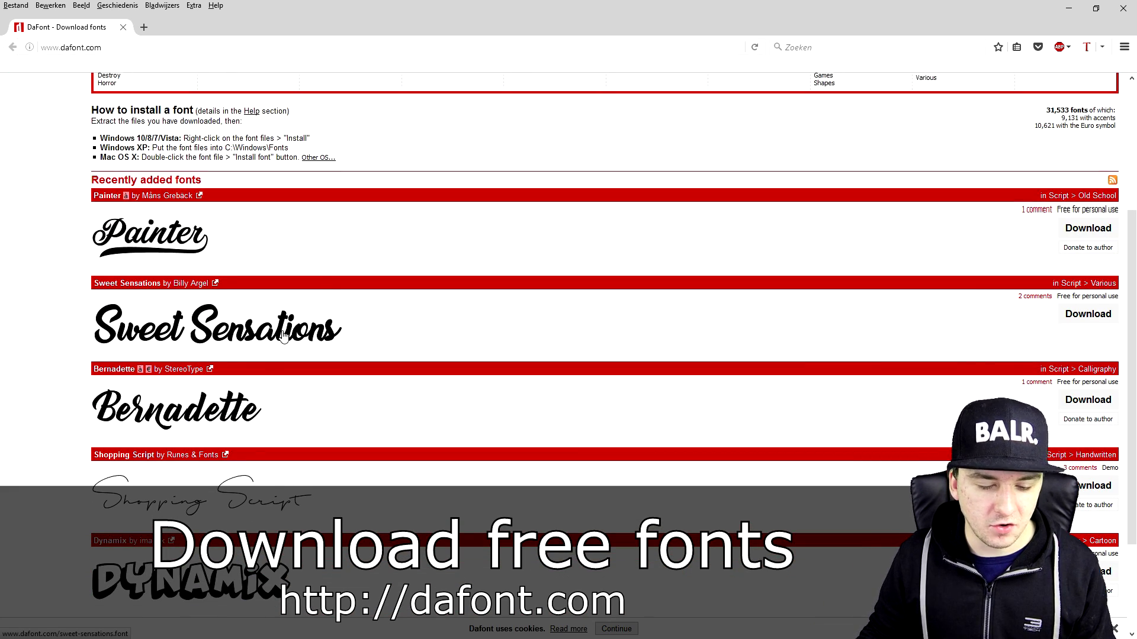
pyautogui.scroll(-3, 287, 329)
pyautogui.scroll(7, 294, 342)
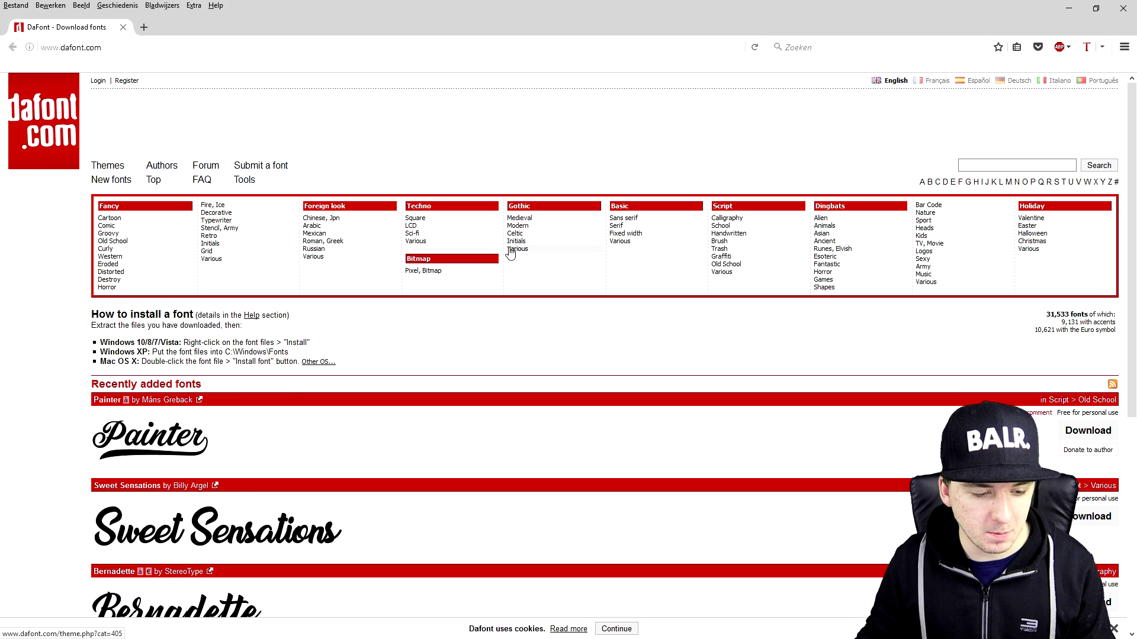
pyautogui.scroll(-5, 462, 284)
pyautogui.scroll(4, 411, 313)
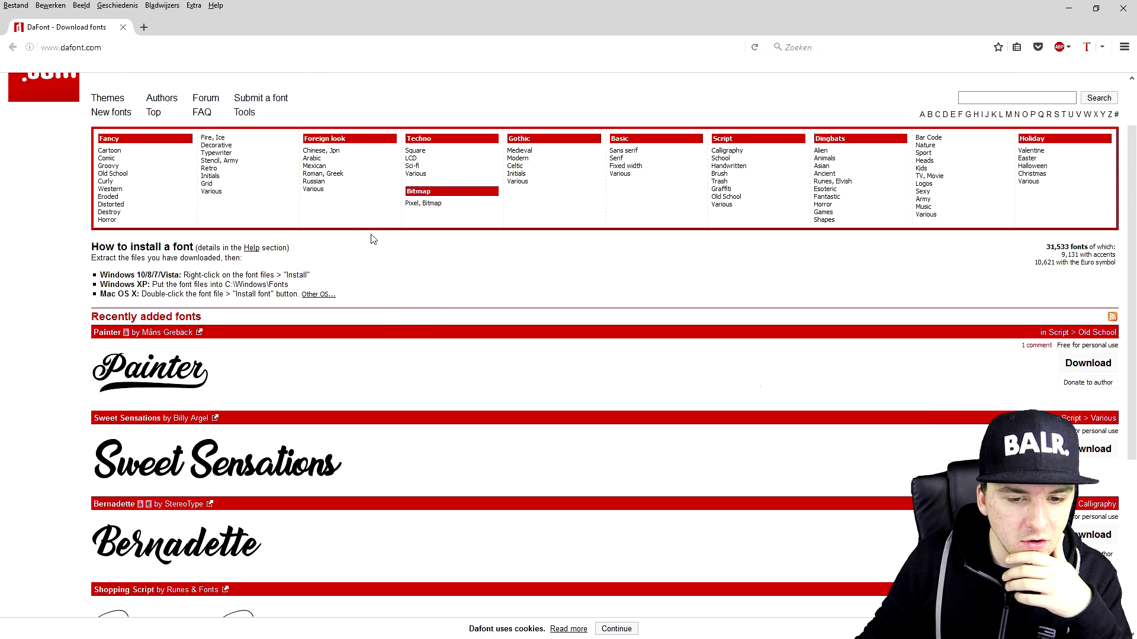
# Open DaFont's Roman, Greek font category.
pyautogui.click(322, 174)
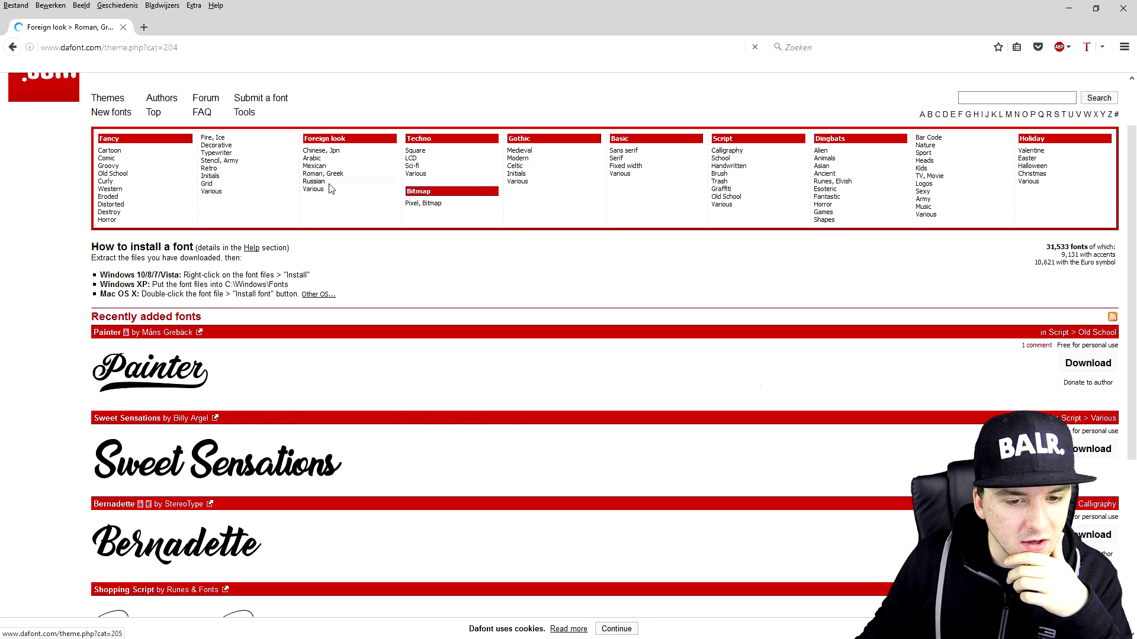
pyautogui.scroll(-3, 329, 189)
pyautogui.scroll(-4, 328, 189)
pyautogui.scroll(-2, 330, 189)
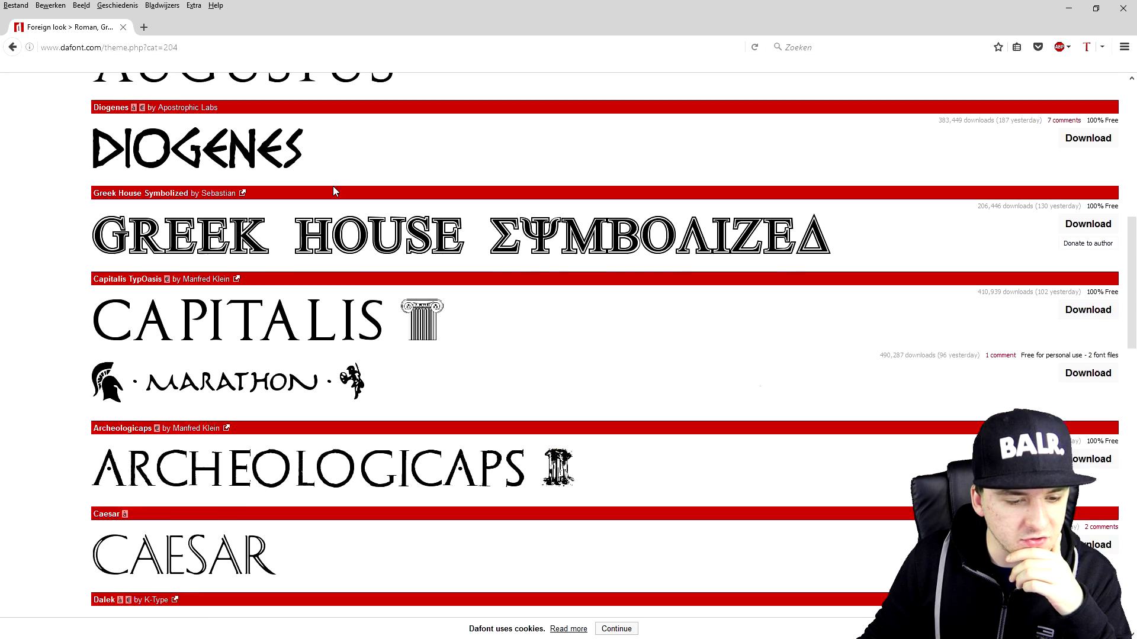
pyautogui.scroll(-3, 333, 186)
pyautogui.scroll(-5, 334, 192)
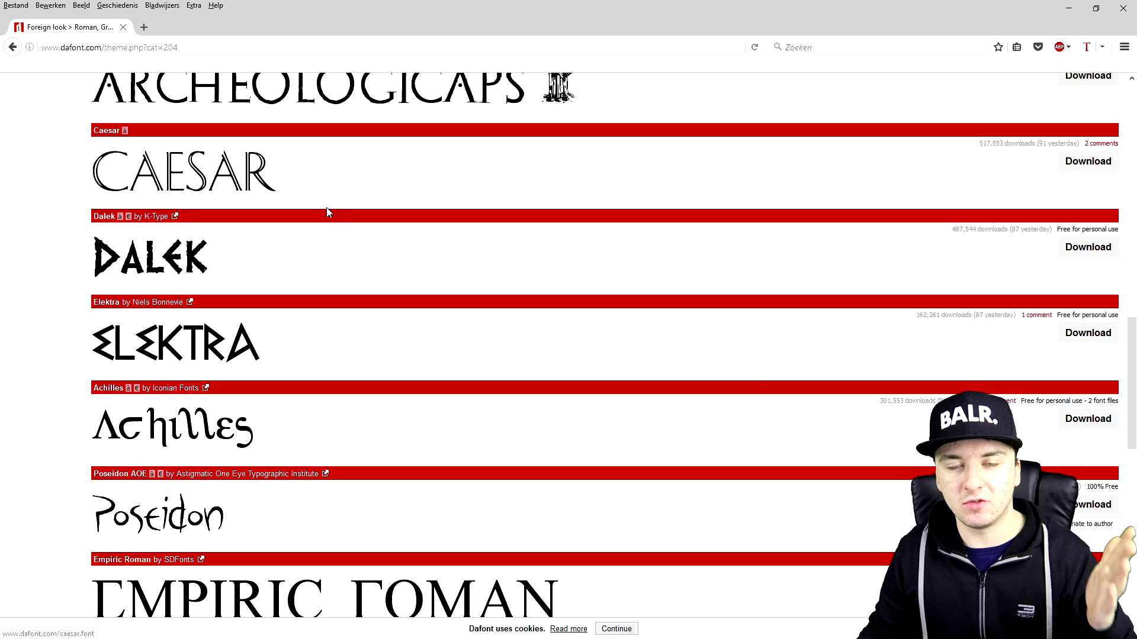
pyautogui.scroll(-3, 423, 275)
pyautogui.scroll(-4, 420, 249)
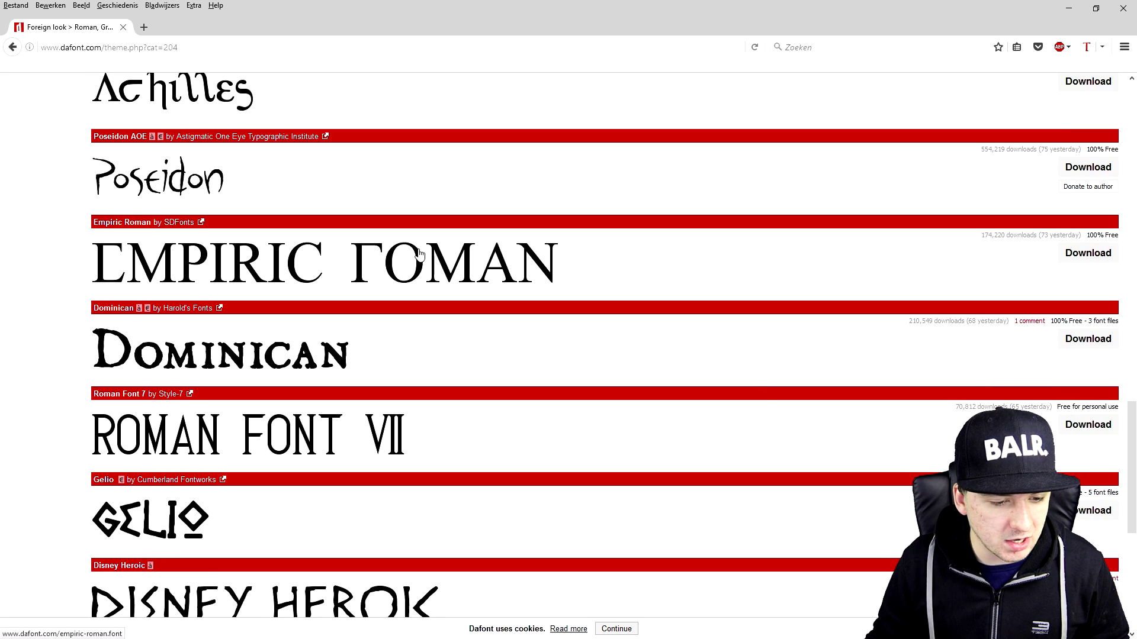
pyautogui.scroll(-4, 421, 255)
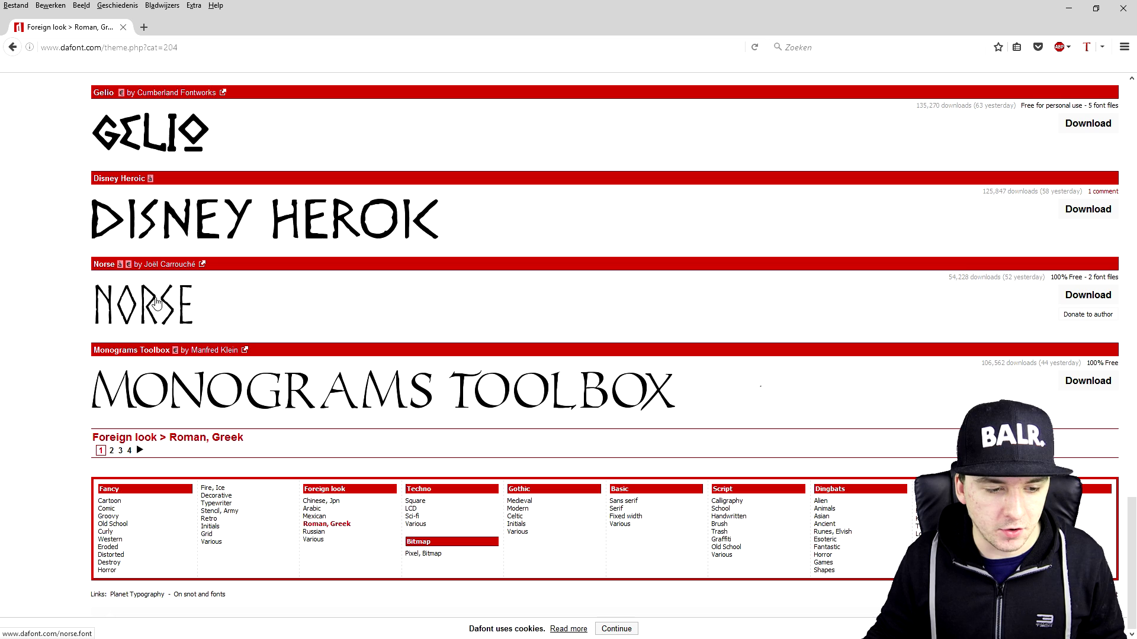
# Open the Norse font page, preview 'JustAlexHalford', and save norse.zip to disk.
pyautogui.click(189, 313)
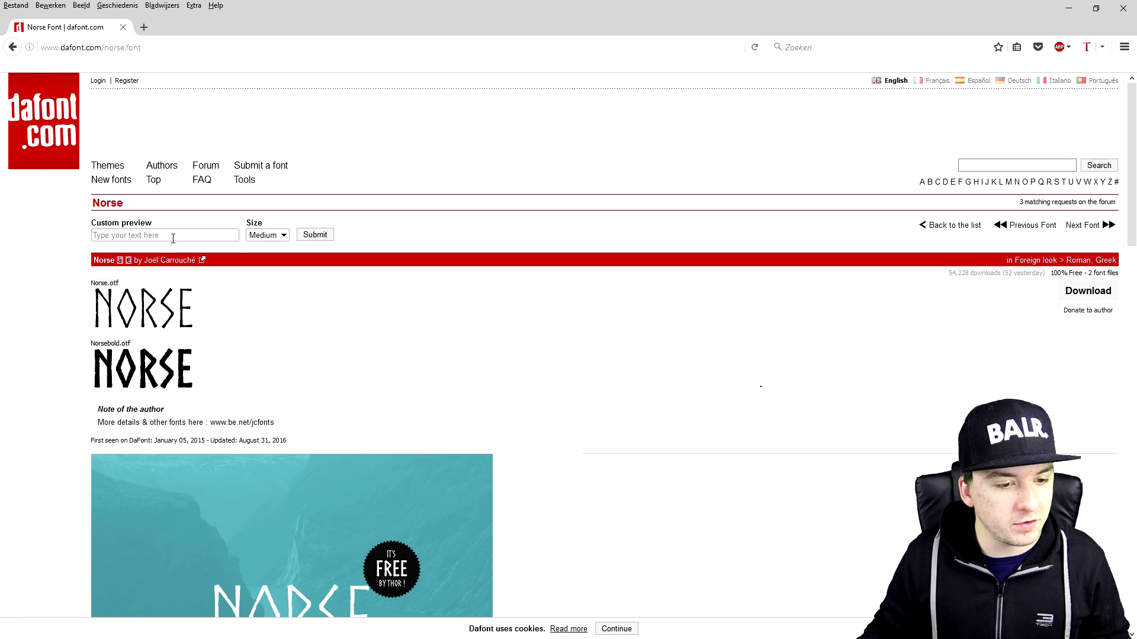
pyautogui.write('JustAlexHalford')
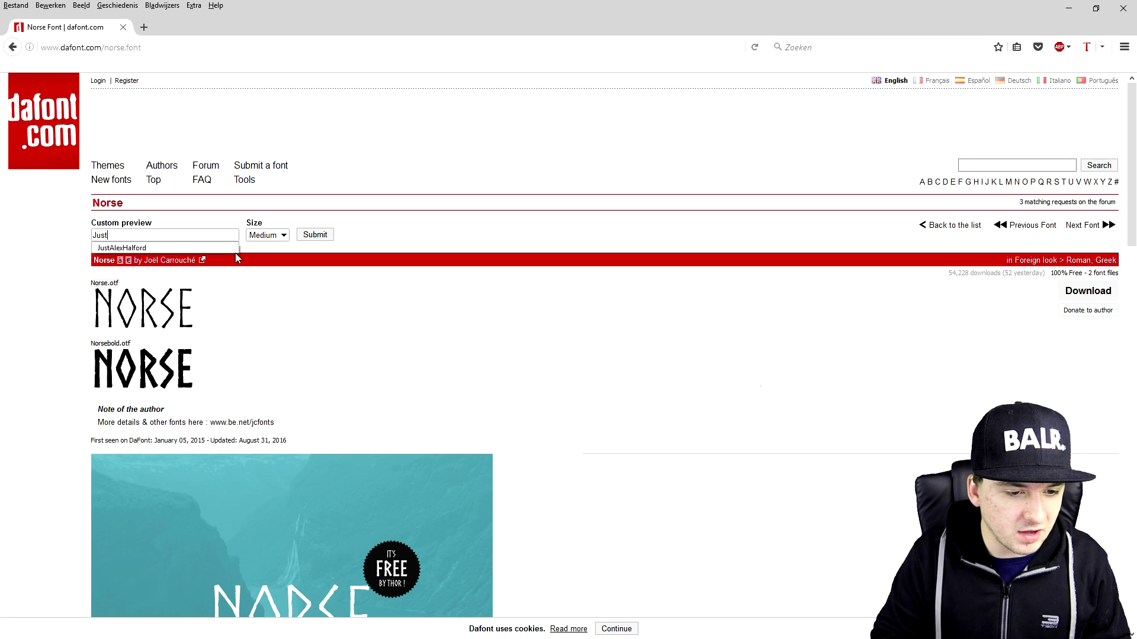
pyautogui.press('Return')
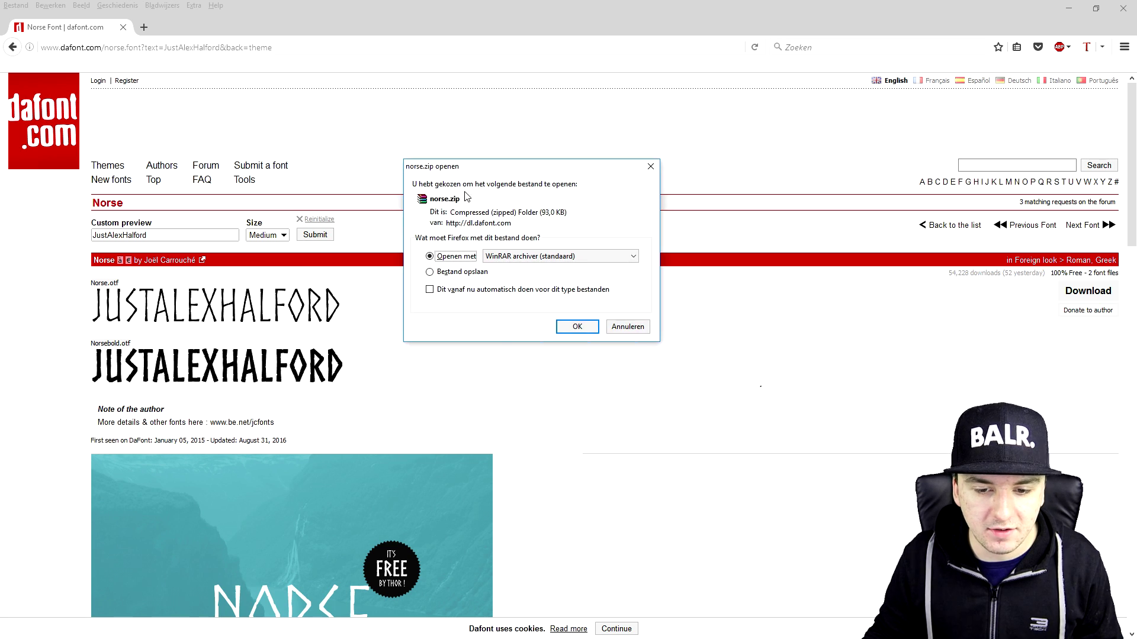
pyautogui.click(462, 273)
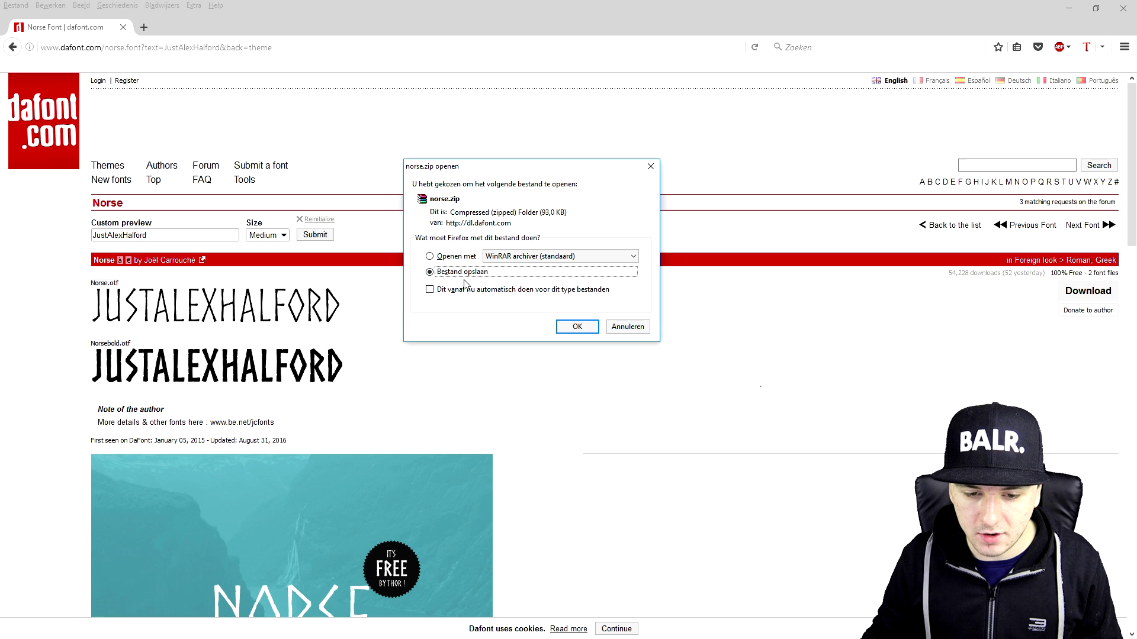
# Confirm the norse.zip download and show the browser's downloads list.
pyautogui.click(575, 331)
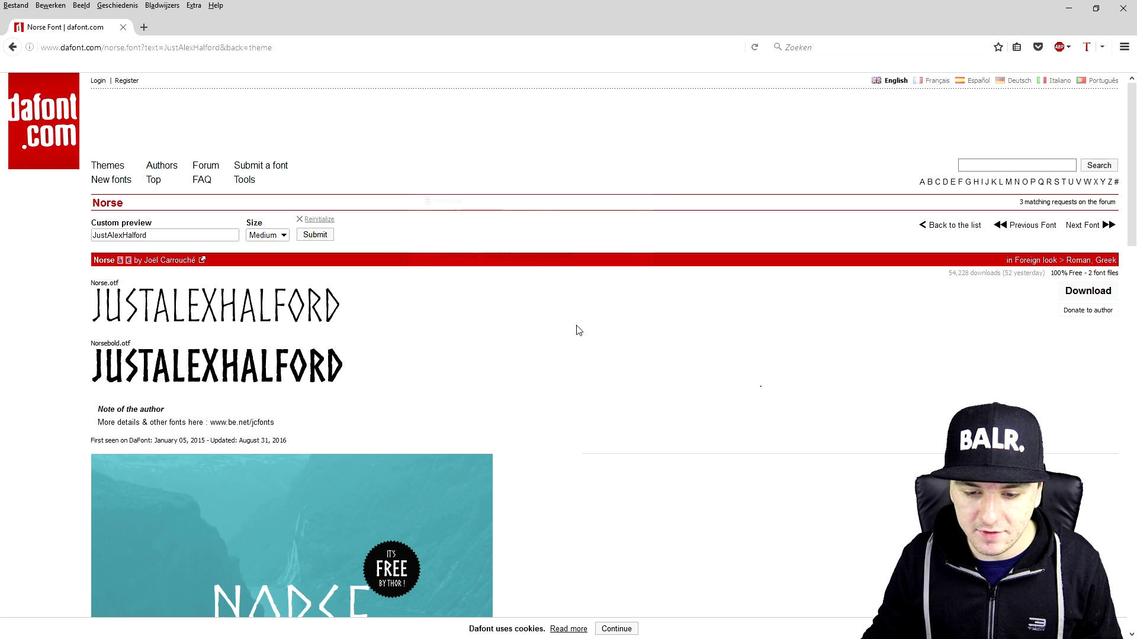
pyautogui.click(192, 5)
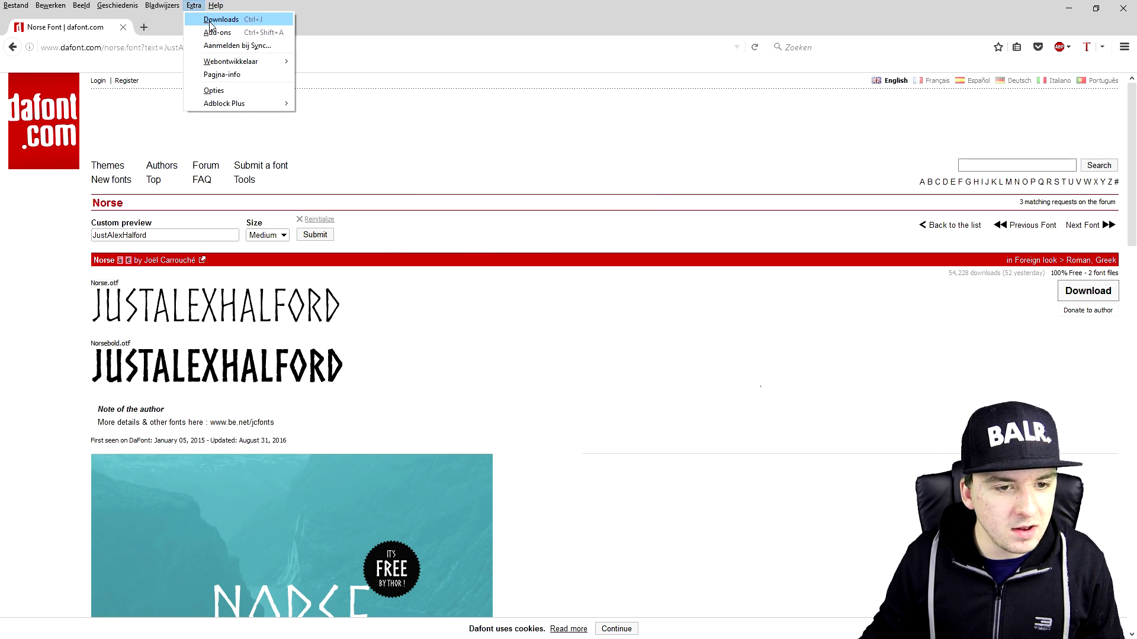
pyautogui.click(222, 18)
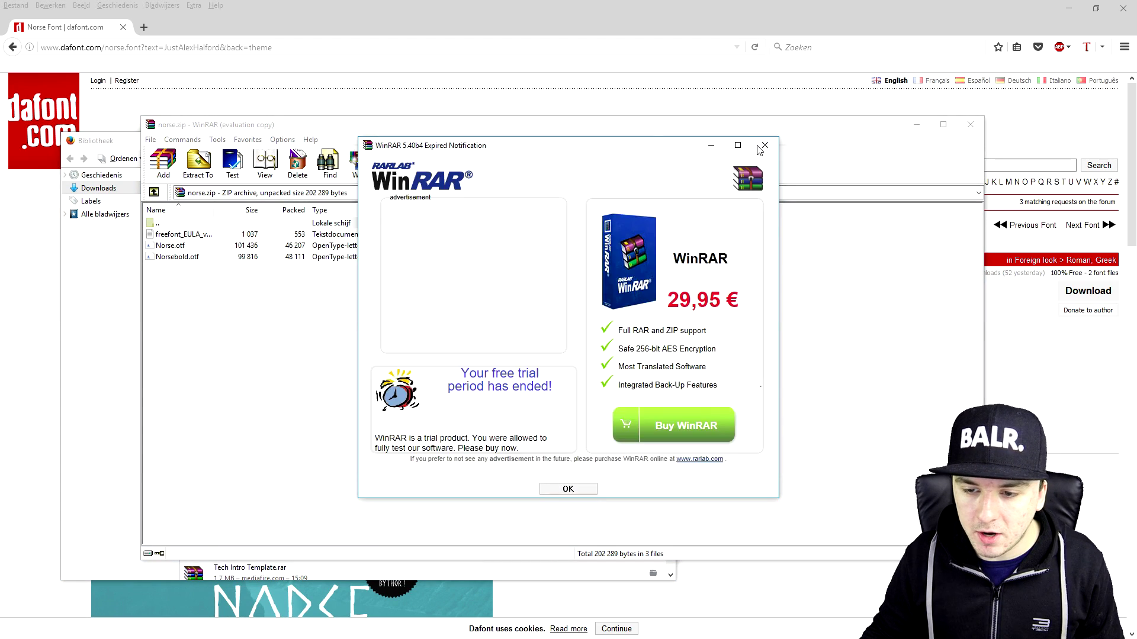
# Dismiss WinRAR's trial notice and open Norse.otf in the font preview.
pyautogui.click(764, 145)
pyautogui.moveTo(476, 130)
pyautogui.mouseDown()
pyautogui.moveTo(452, 132)
pyautogui.moveTo(461, 126)
pyautogui.mouseUp()
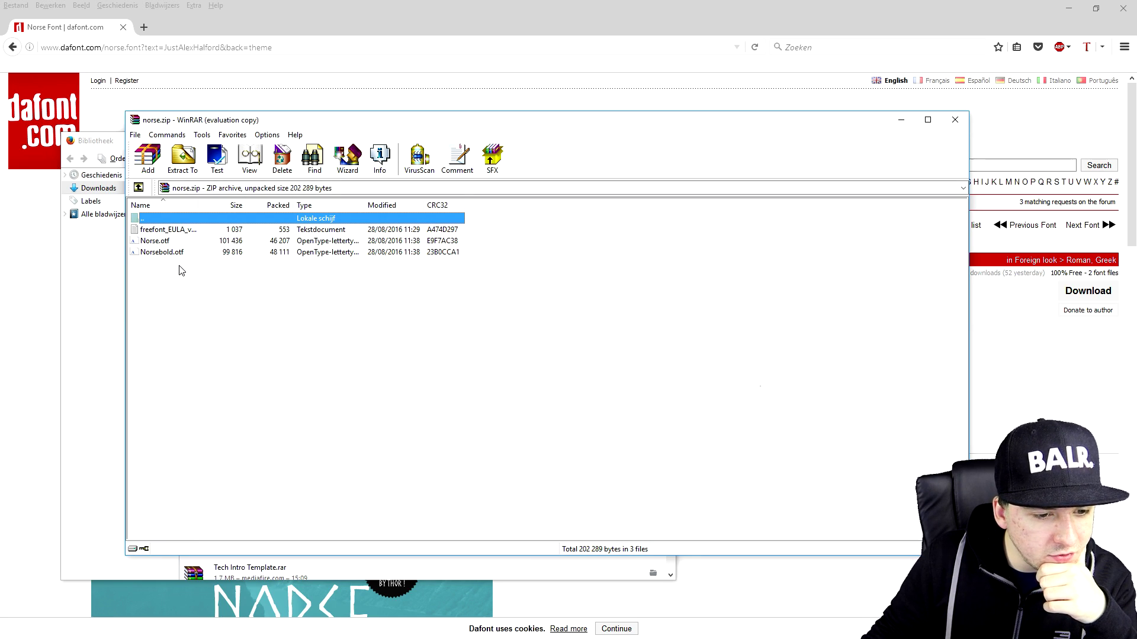
pyautogui.click(161, 241)
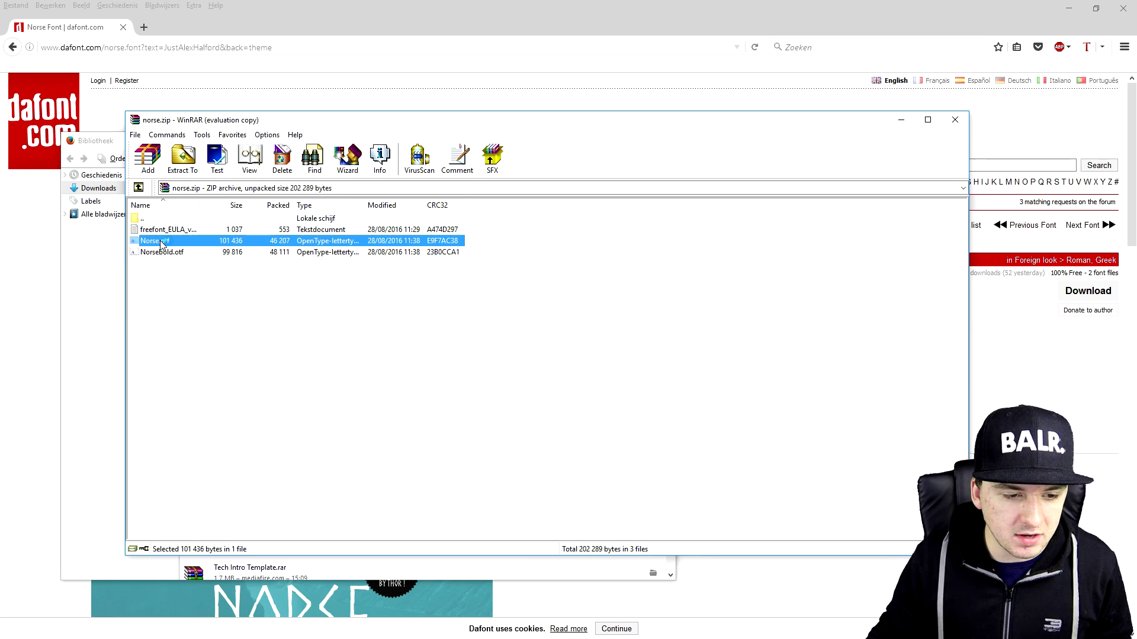
pyautogui.doubleClick(161, 242)
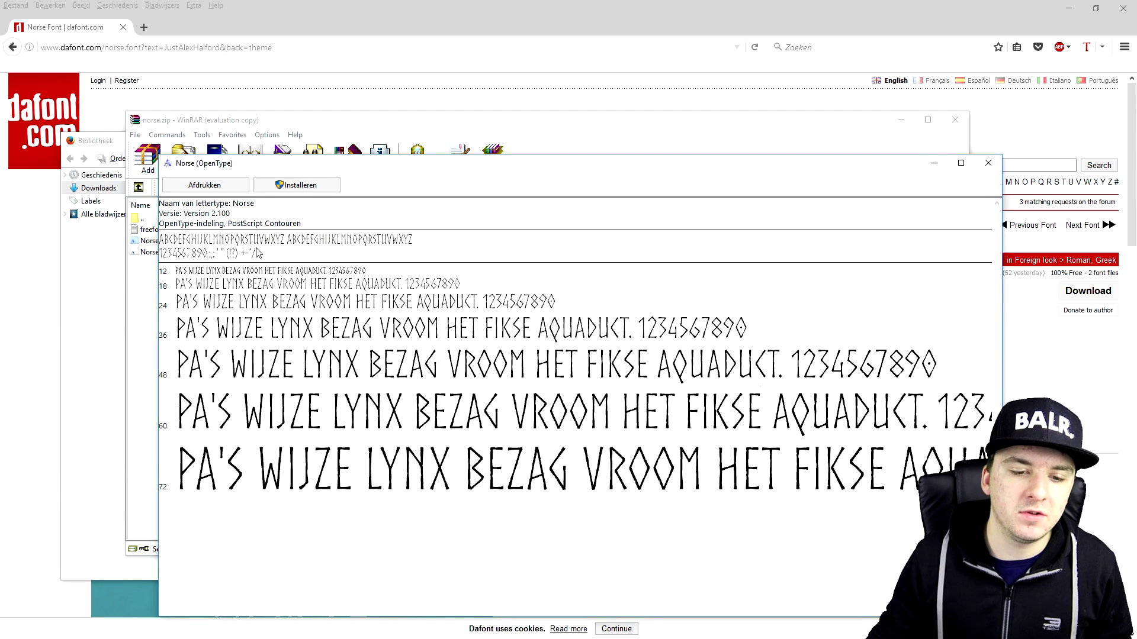
# Install the Norse and Norse Bold fonts, then move the VEGAS clips to the timeline start.
pyautogui.click(289, 188)
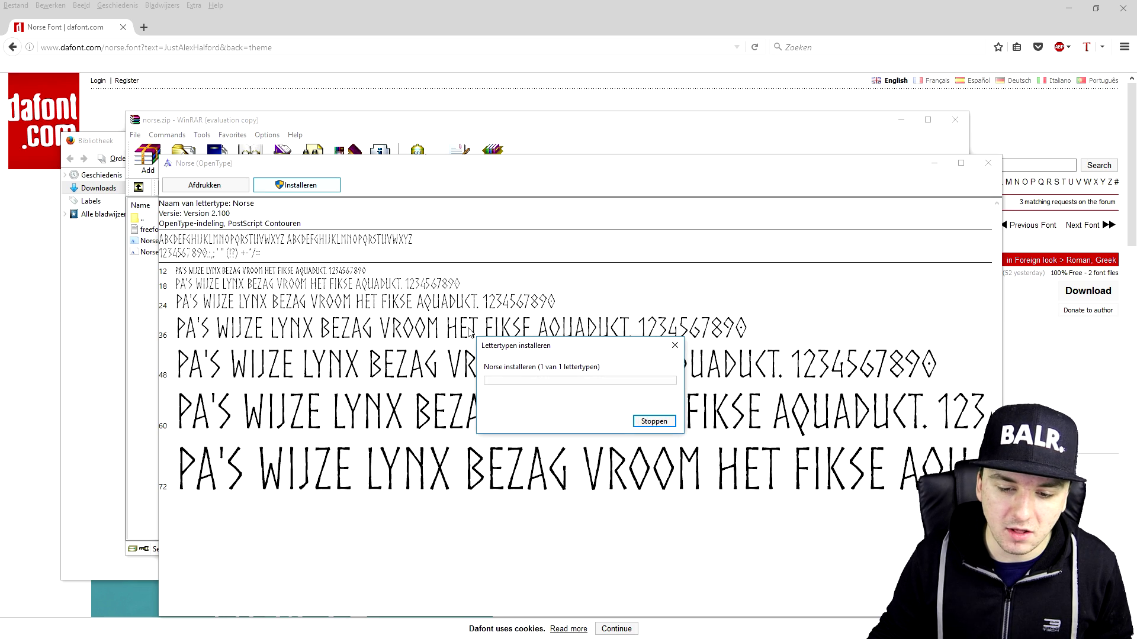
pyautogui.click(980, 165)
pyautogui.doubleClick(181, 253)
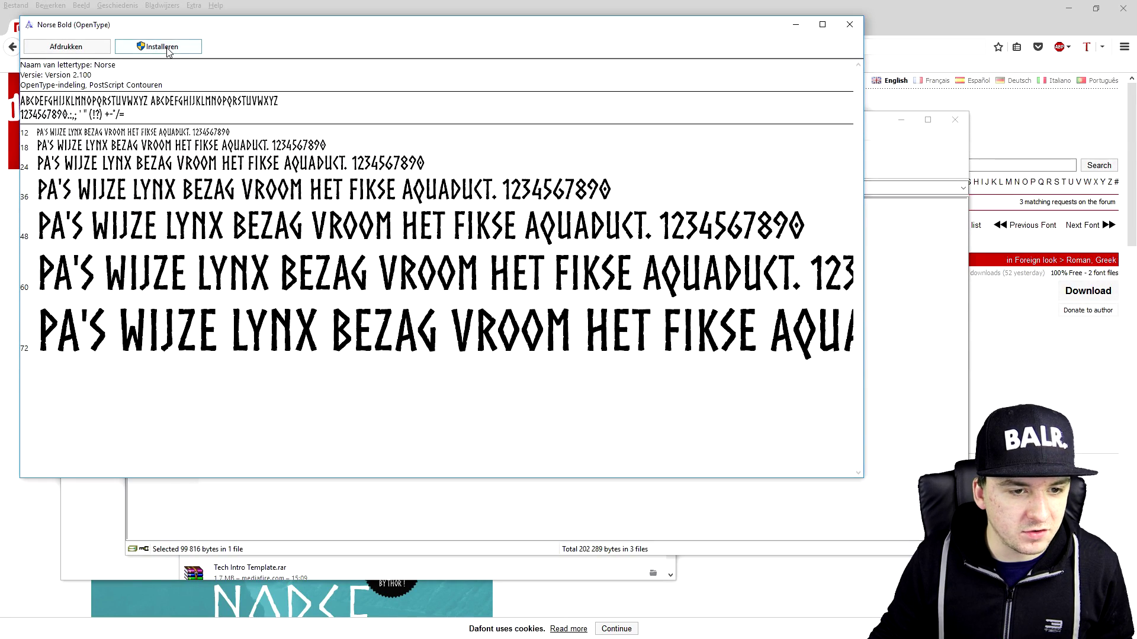
pyautogui.click(167, 50)
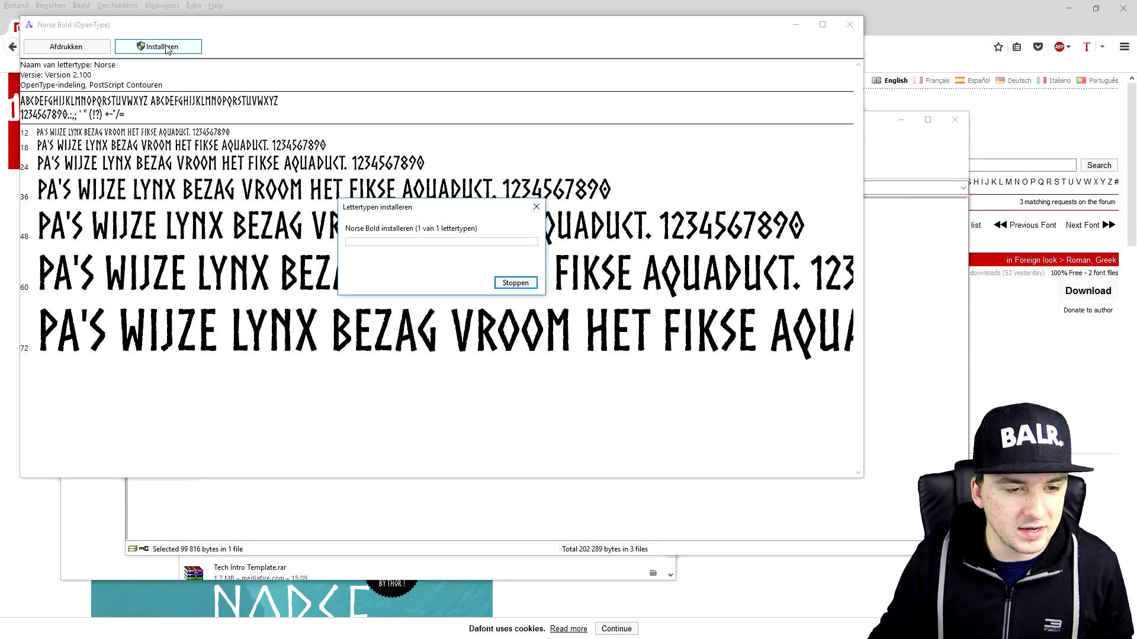
pyautogui.click(849, 25)
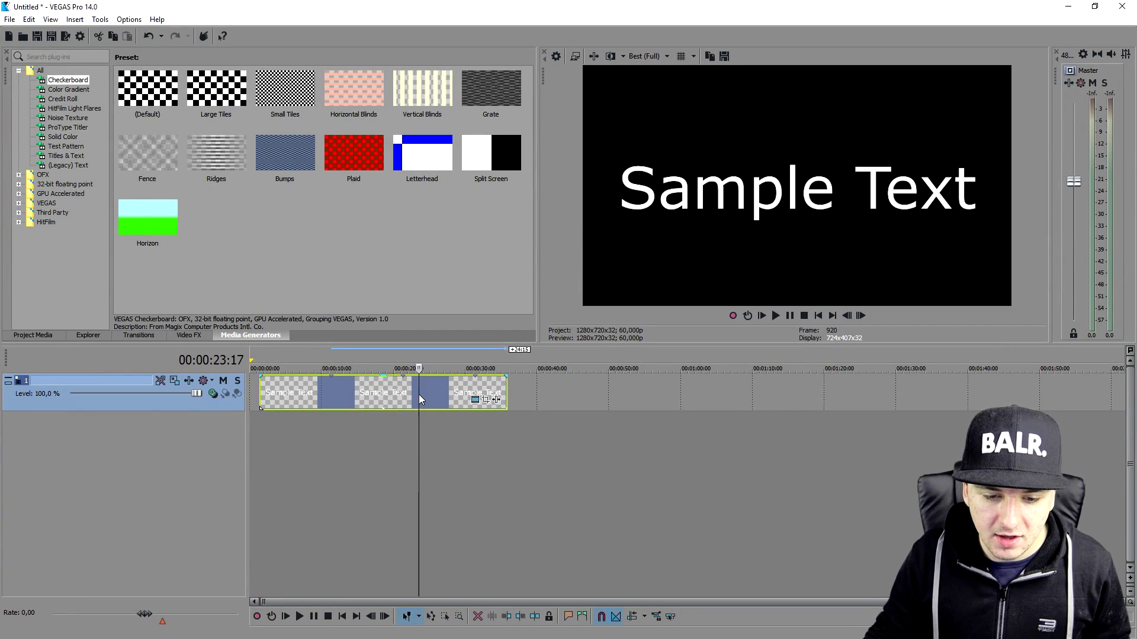
pyautogui.moveTo(418, 395); pyautogui.dragTo(305, 391)
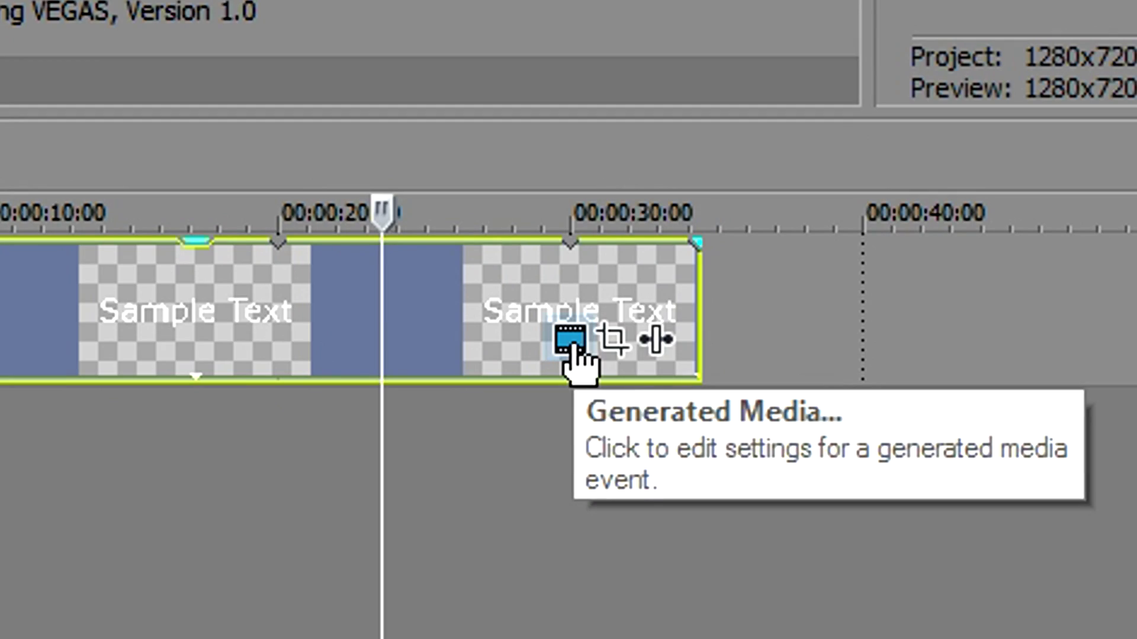
# Set the Sample Text title's font to Nordic and close the generator settings.
pyautogui.click(464, 400)
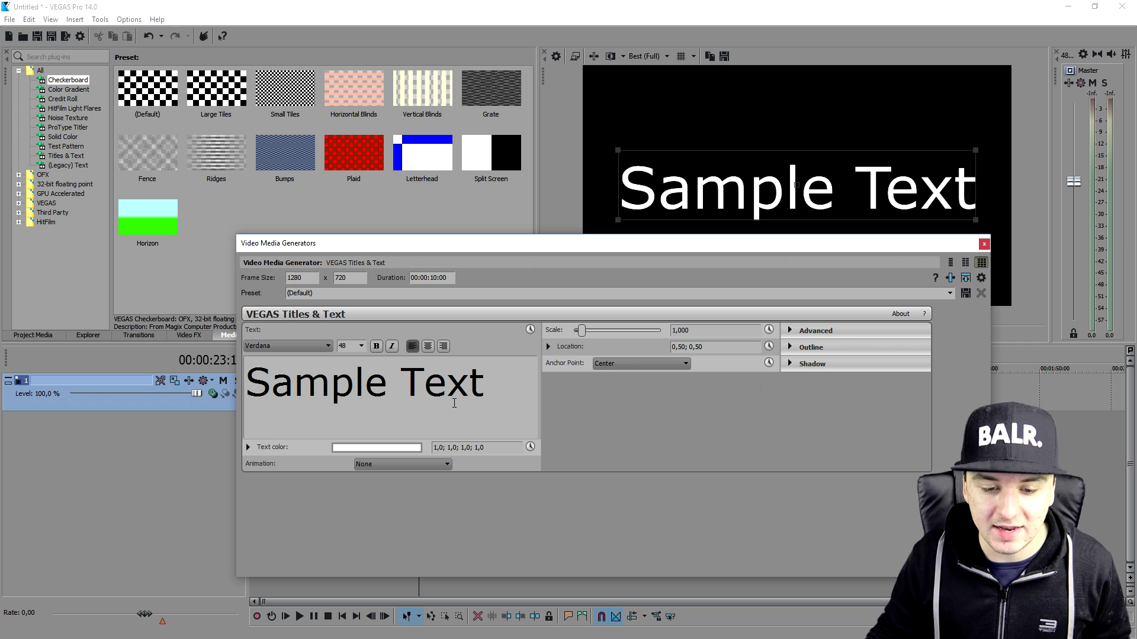
pyautogui.tripleClick(459, 397)
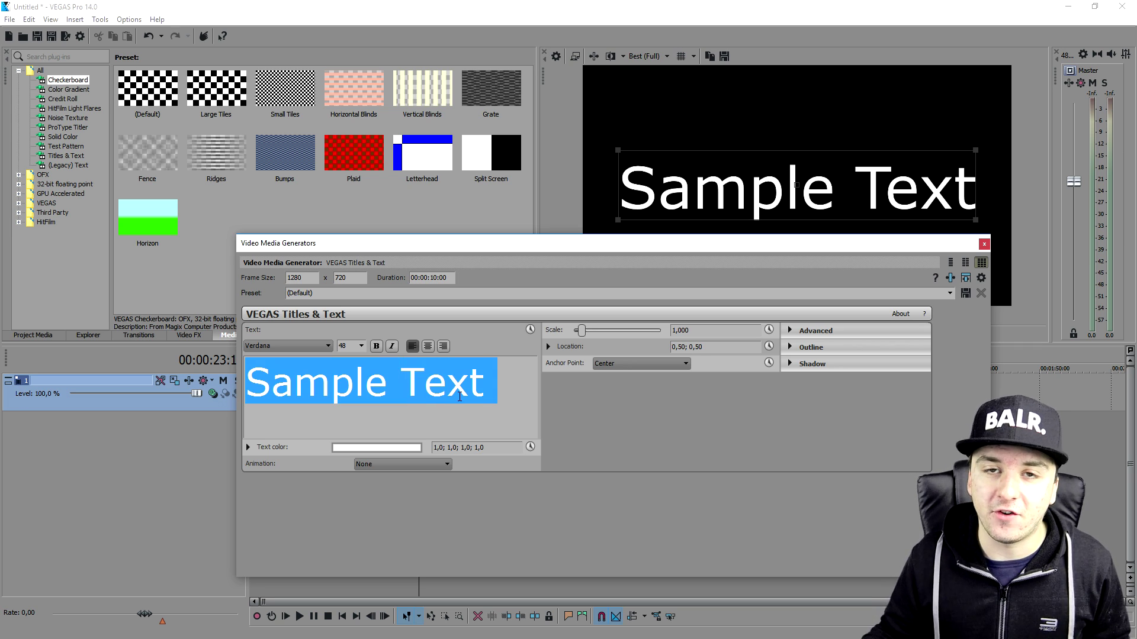
pyautogui.click(287, 346)
pyautogui.write('ne')
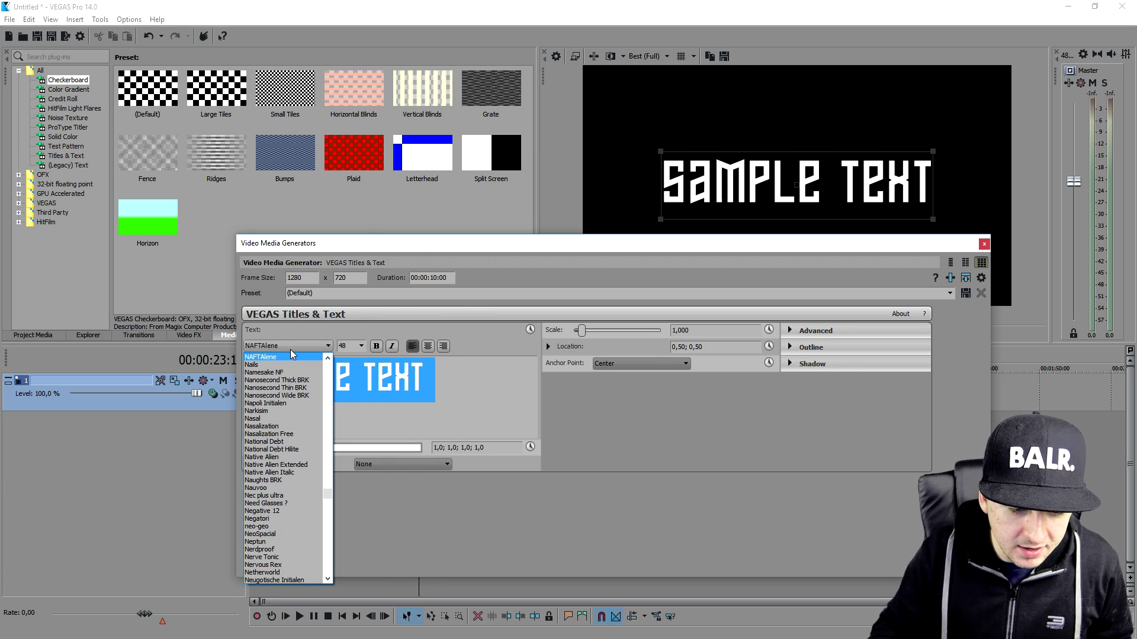
pyautogui.scroll(-1, 298, 400)
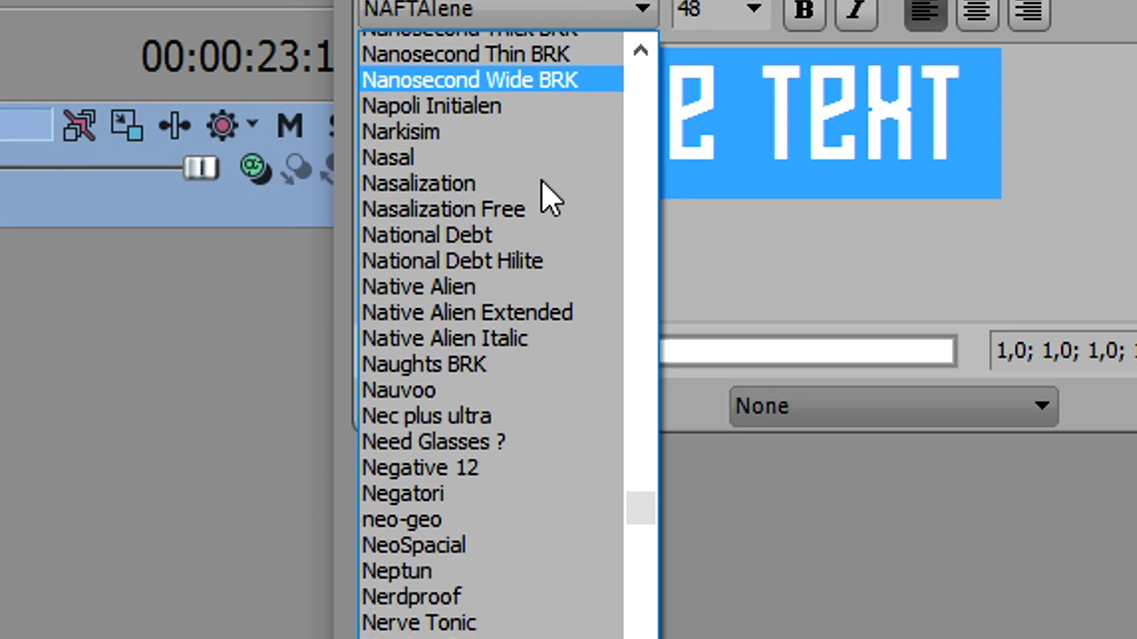
pyautogui.scroll(-3, 551, 199)
pyautogui.scroll(-2, 559, 215)
pyautogui.scroll(-1, 559, 216)
pyautogui.scroll(-2, 560, 213)
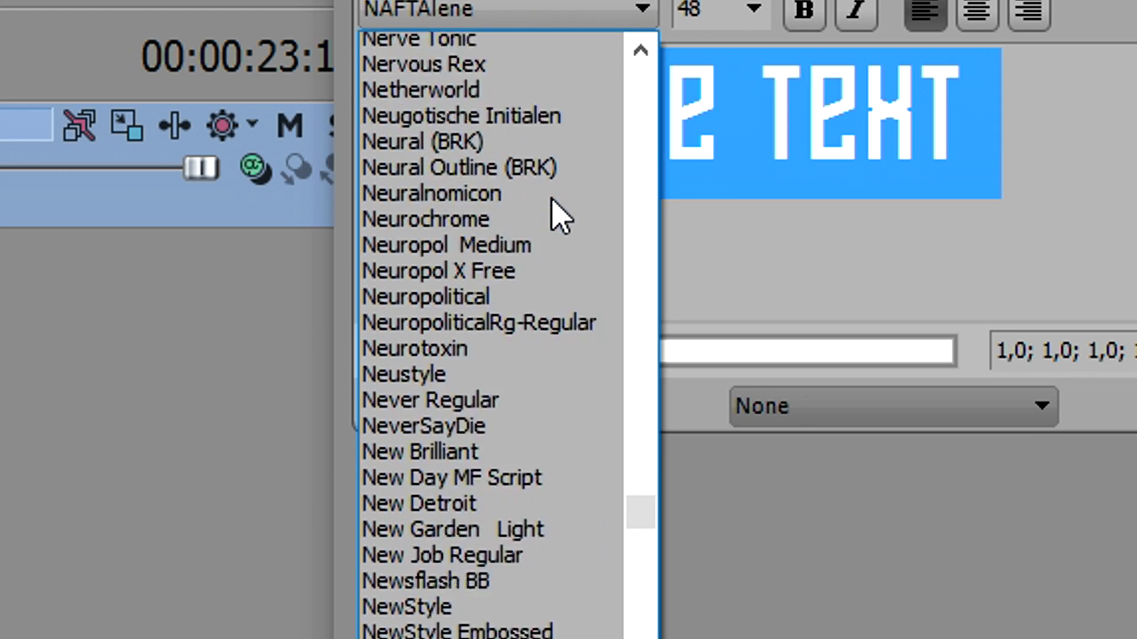
pyautogui.scroll(-4, 559, 215)
pyautogui.scroll(-5, 559, 216)
pyautogui.scroll(-2, 559, 215)
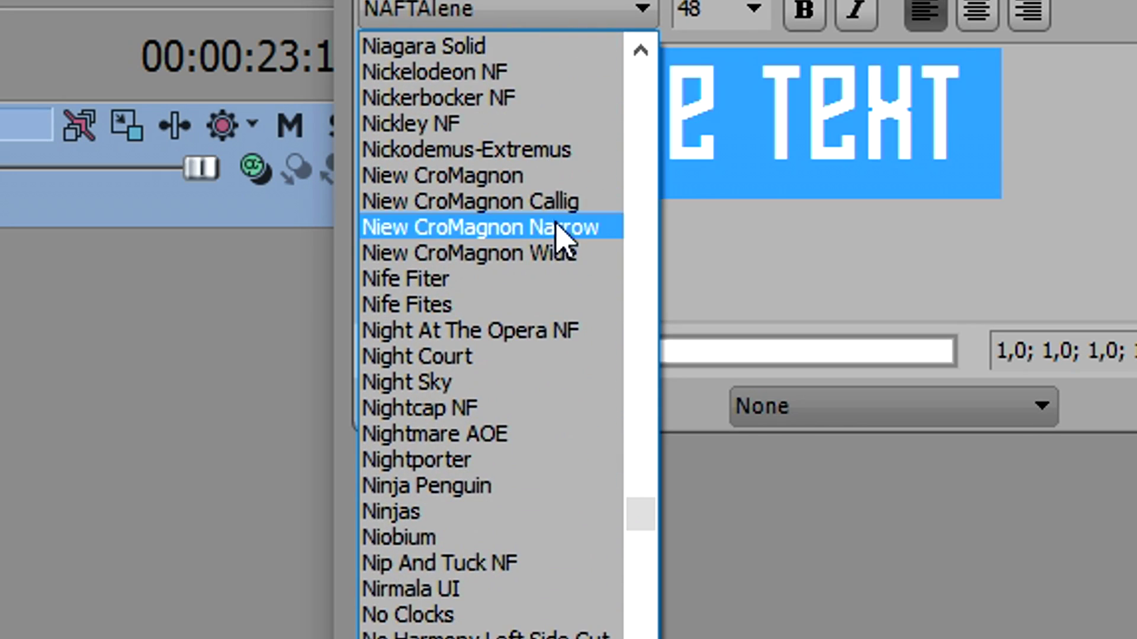
pyautogui.scroll(-2, 552, 284)
pyautogui.scroll(-1, 553, 284)
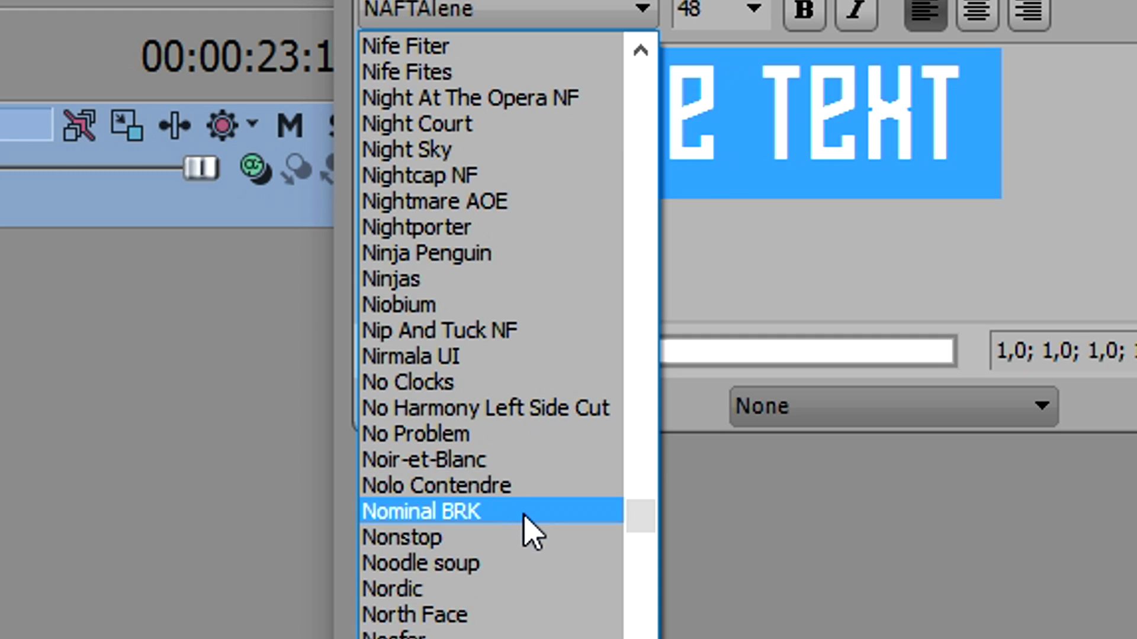
pyautogui.scroll(-1, 533, 536)
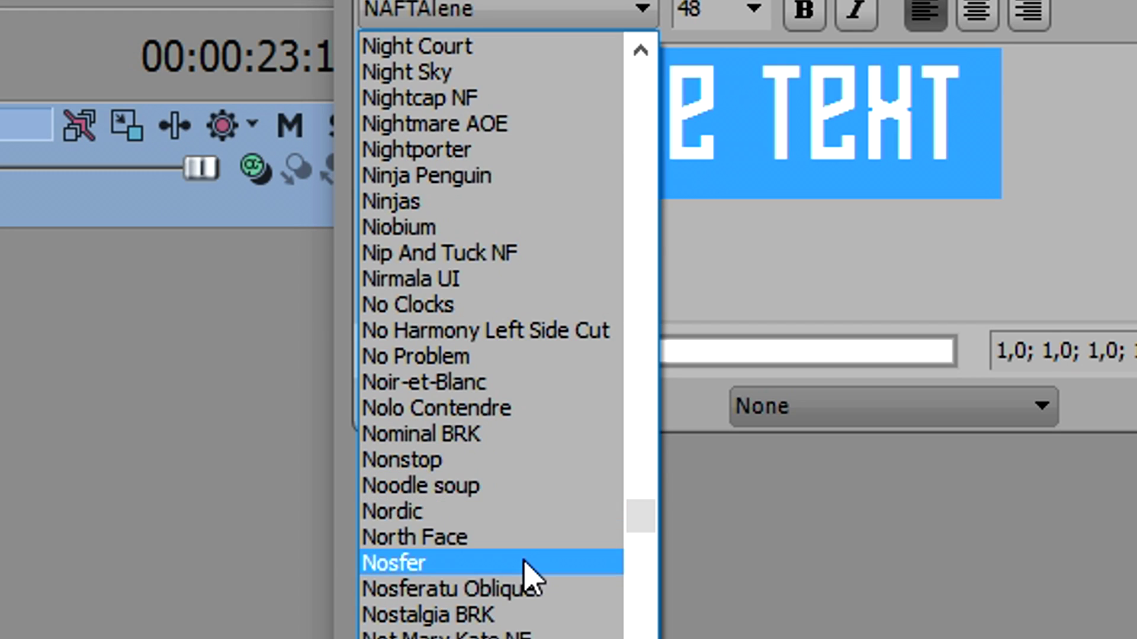
pyautogui.click(497, 511)
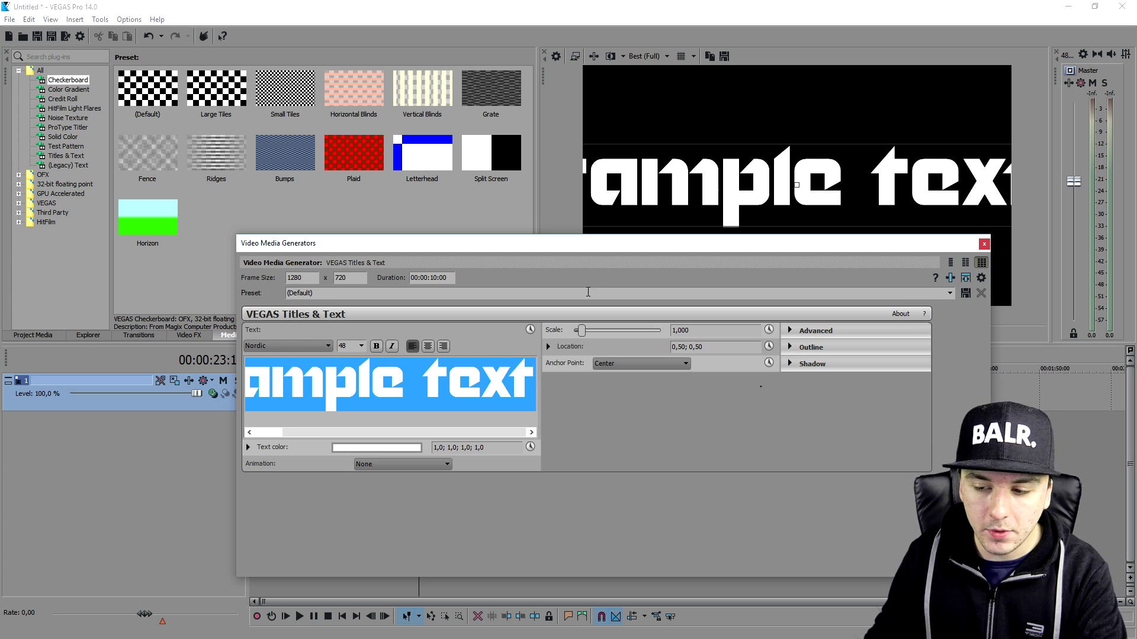
pyautogui.click(983, 244)
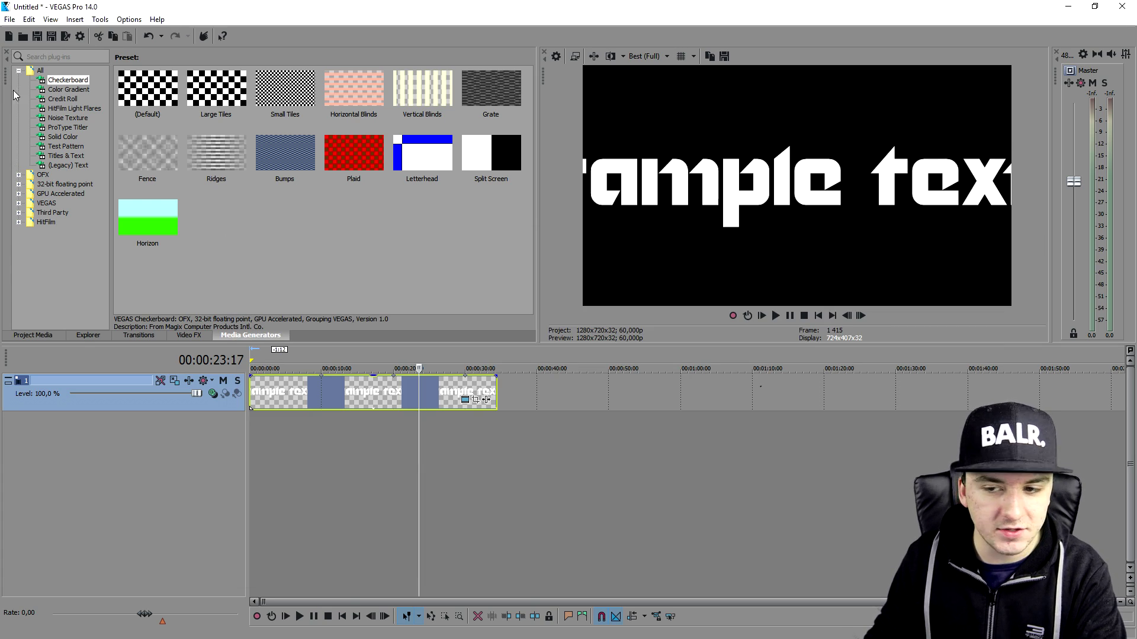
# Close VEGAS Pro without saving the current project.
pyautogui.click(1122, 10)
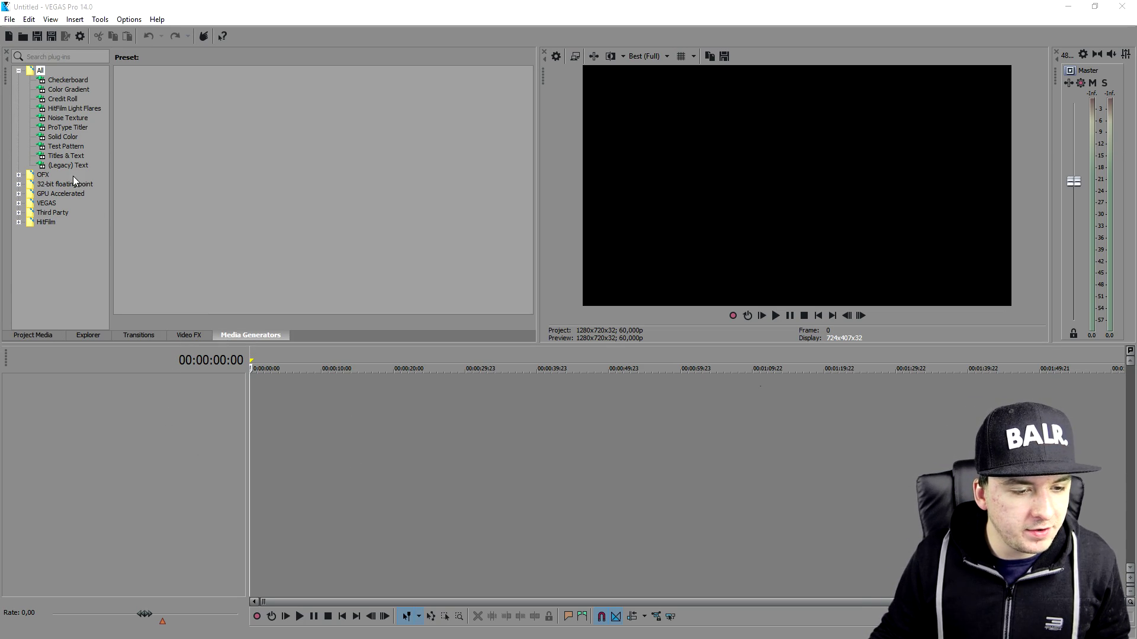
# Add a new Titles & Text event, try the Norse font, and select its sample text.
pyautogui.moveTo(67, 154); pyautogui.dragTo(289, 394)
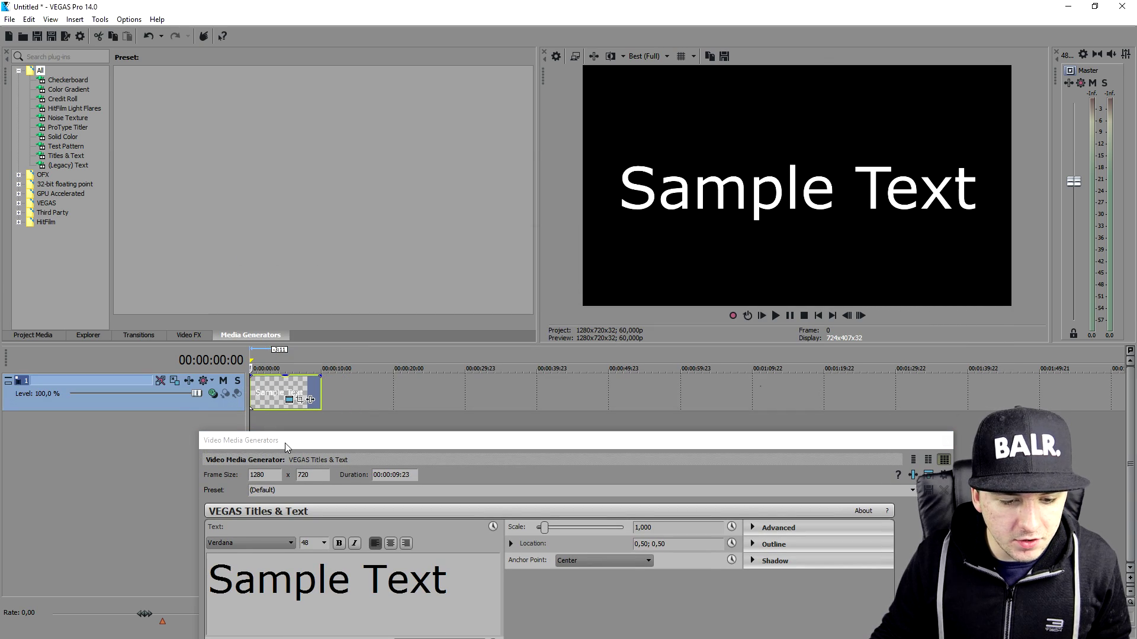
pyautogui.moveTo(285, 442); pyautogui.dragTo(400, 204)
pyautogui.click(368, 305)
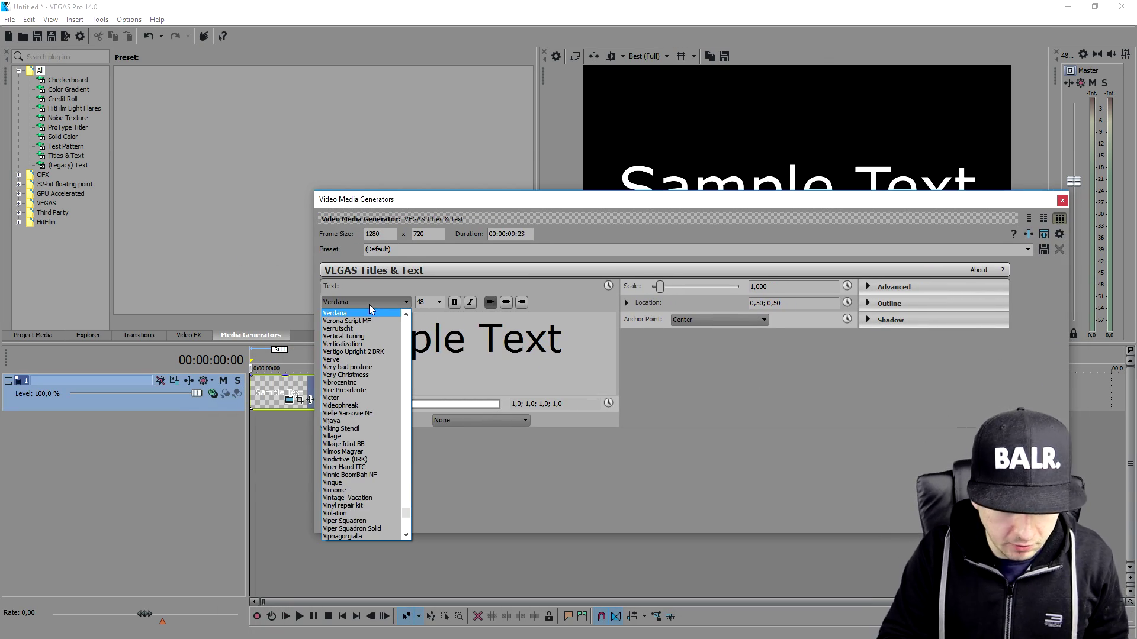
pyautogui.scroll(-1, 373, 369)
pyautogui.scroll(-1, 372, 370)
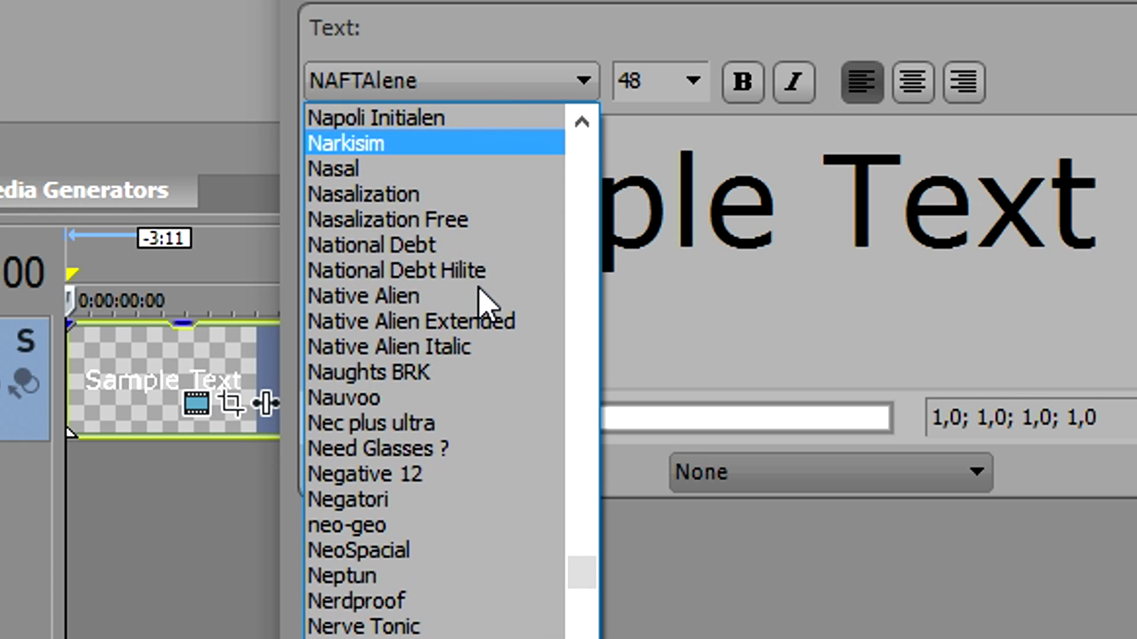
pyautogui.scroll(-1, 373, 364)
pyautogui.scroll(-1, 487, 305)
pyautogui.scroll(-1, 483, 300)
pyautogui.scroll(-2, 498, 297)
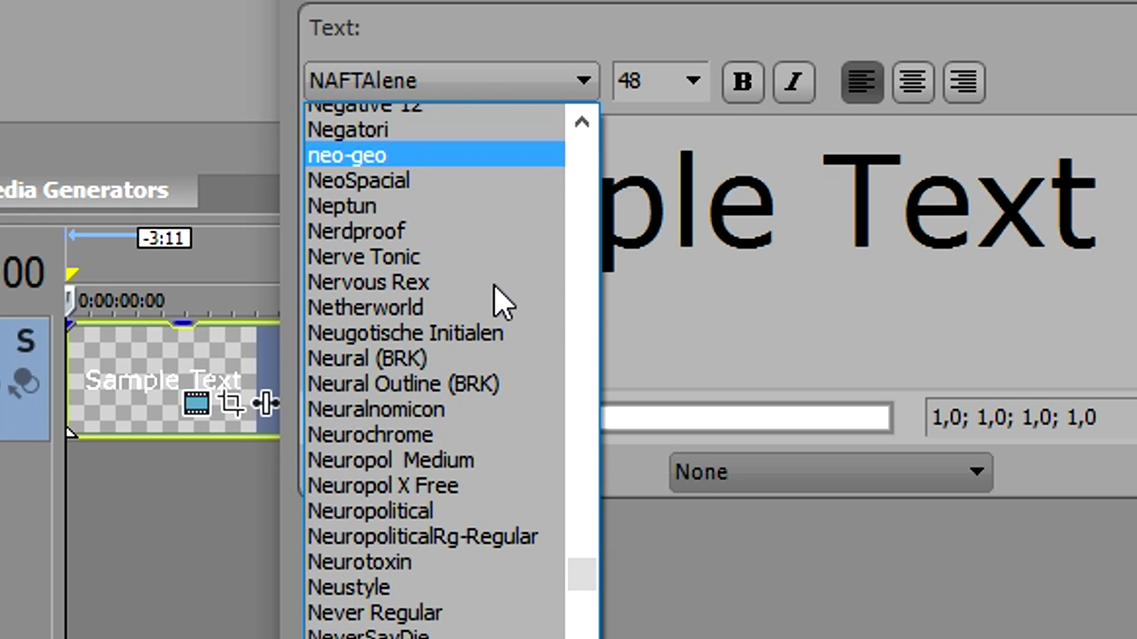
pyautogui.scroll(-2, 500, 300)
pyautogui.scroll(-1, 502, 302)
pyautogui.scroll(-8, 502, 302)
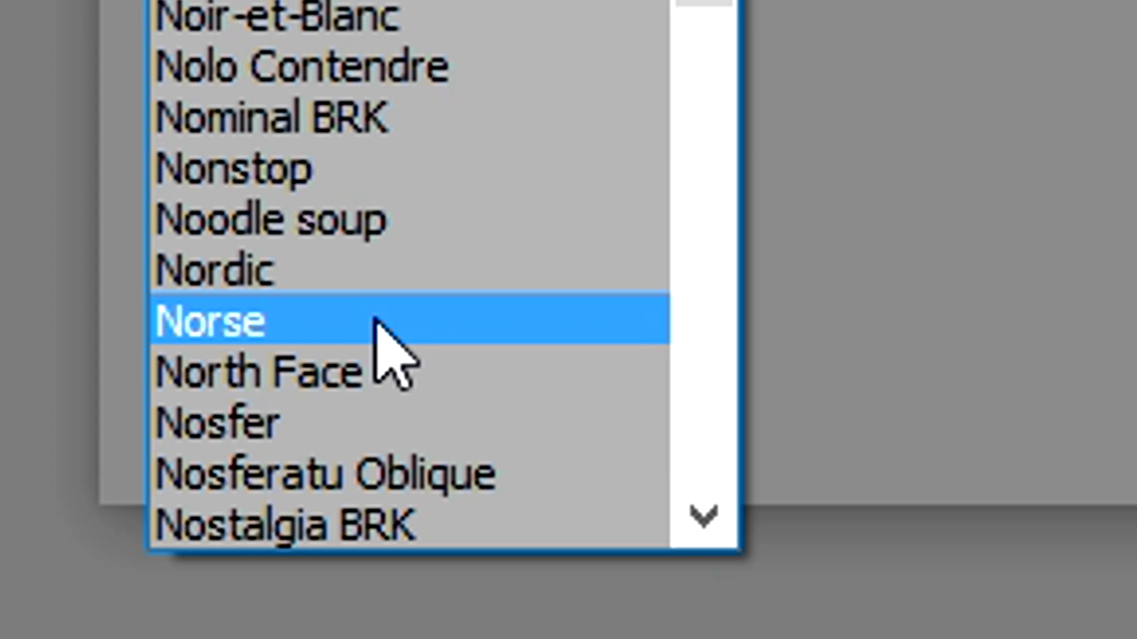
pyautogui.click(415, 638)
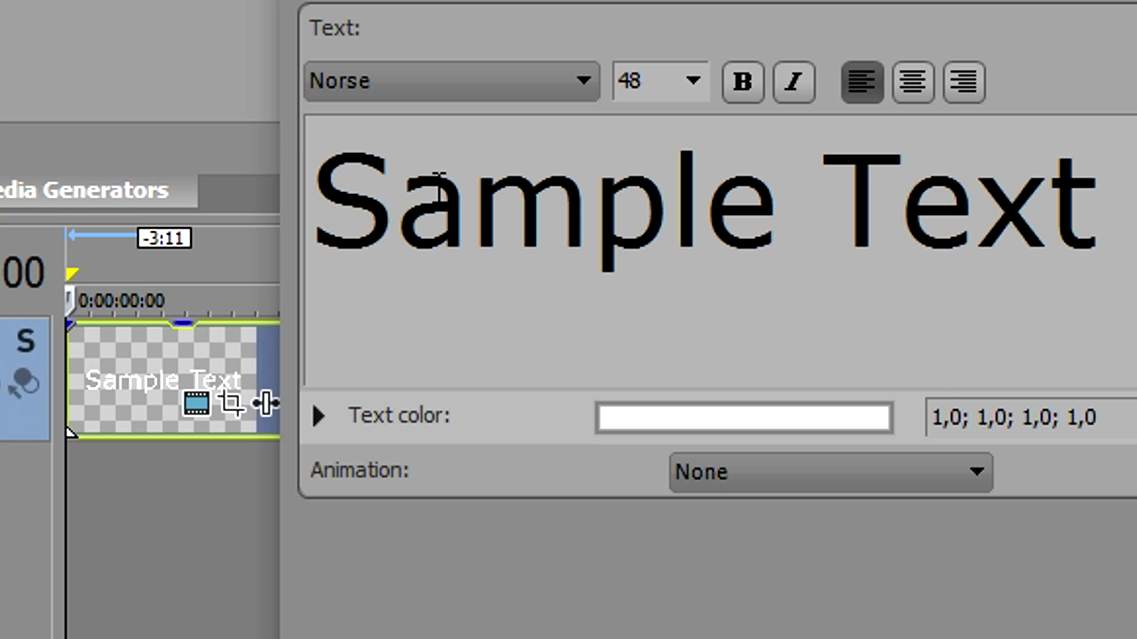
pyautogui.hotkey('ctrl', 'a')
pyautogui.write('Ju')
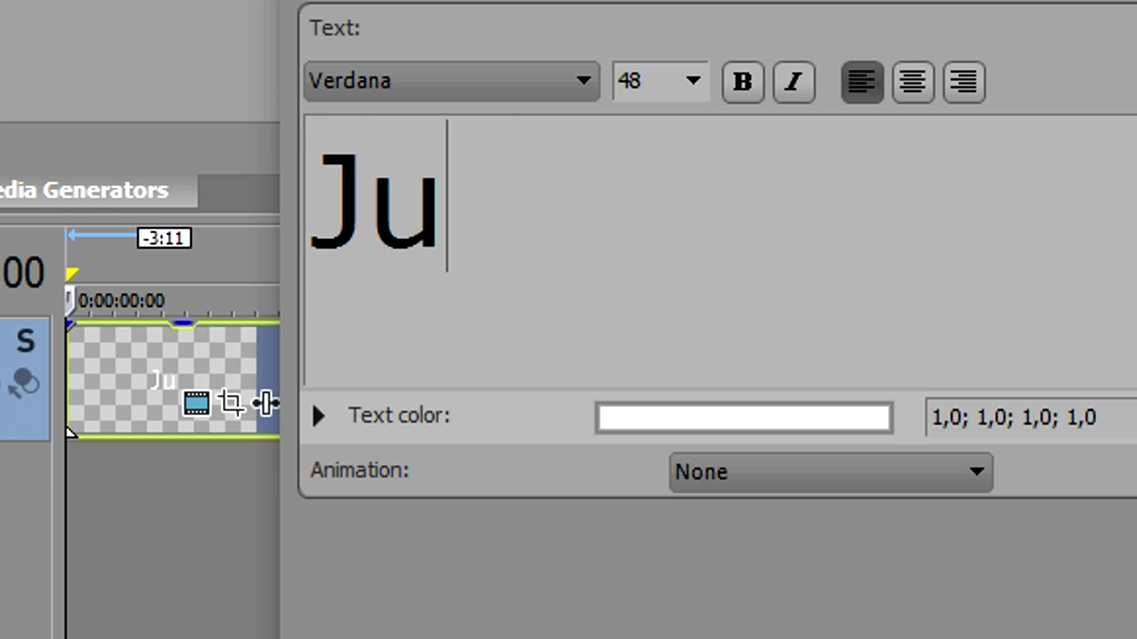
pyautogui.write('stA')
pyautogui.write('lexHalford')
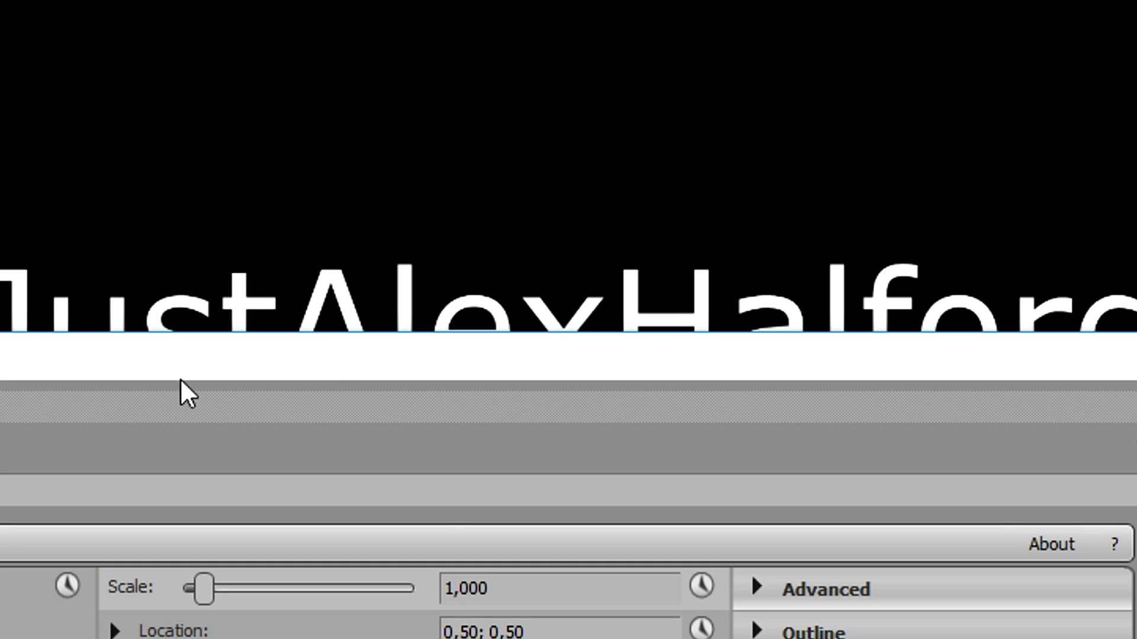
# Set the JustAlexHalford text to size 40 in Norse, then close the settings.
pyautogui.hotkey('ctrl', 'a')
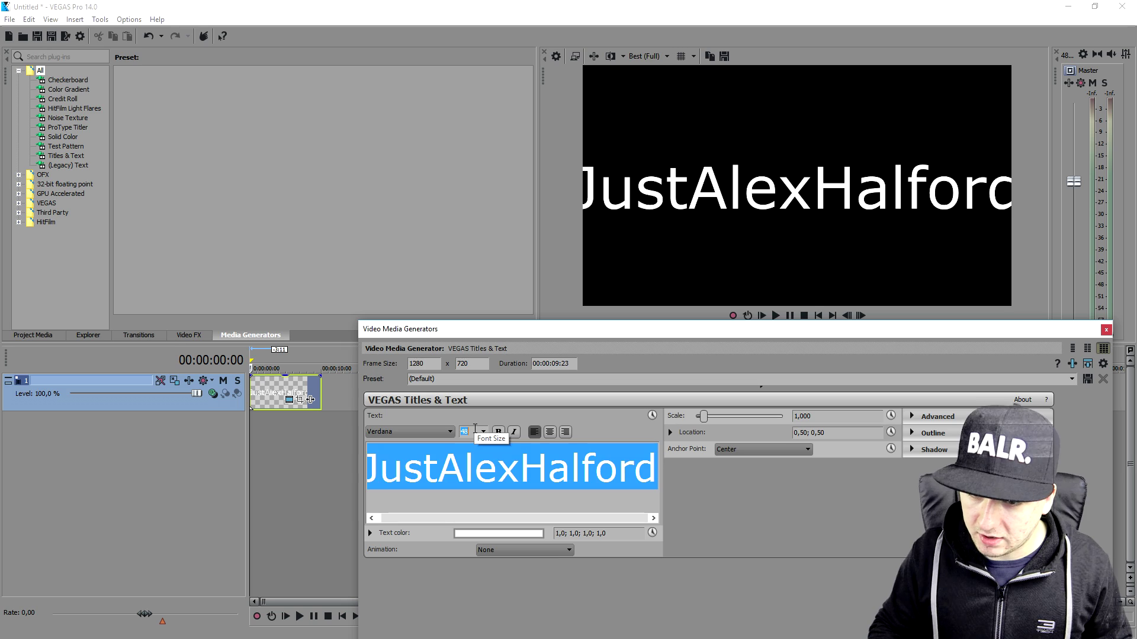
pyautogui.write('40')
pyautogui.click(406, 433)
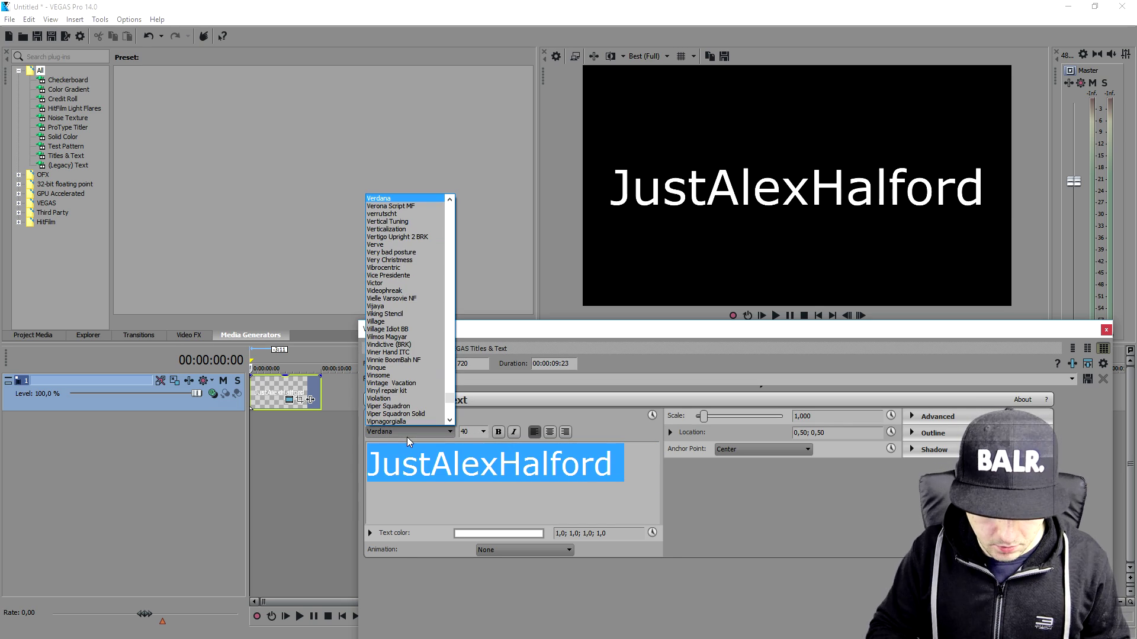
pyautogui.press('n')
pyautogui.scroll(-5, 422, 335)
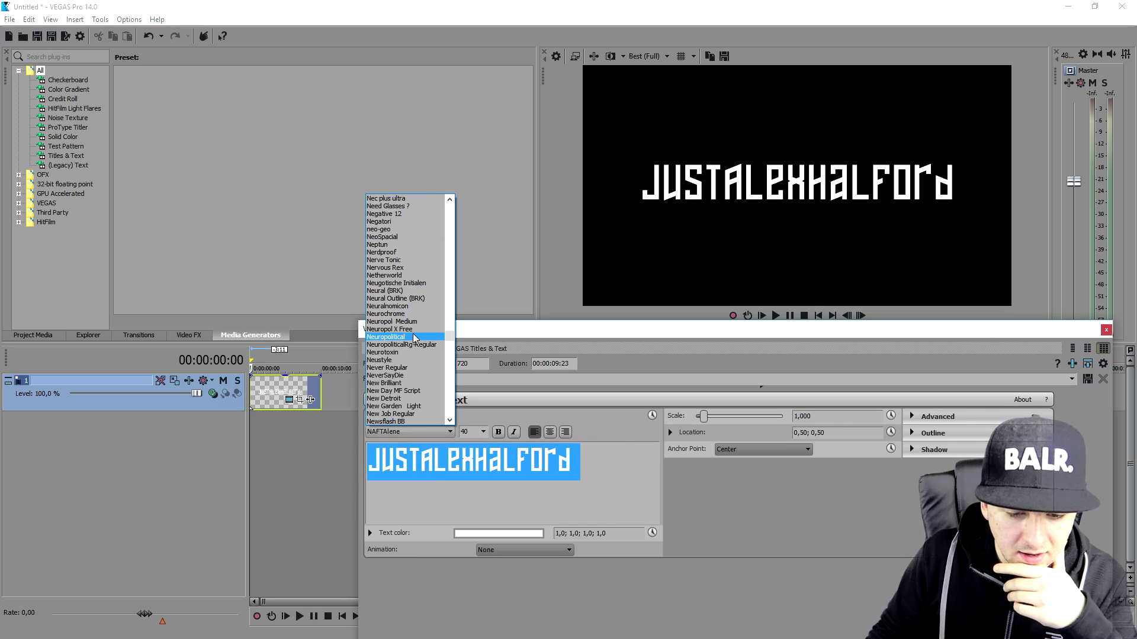
pyautogui.scroll(-5, 417, 335)
pyautogui.scroll(-5, 413, 333)
pyautogui.scroll(-5, 413, 334)
pyautogui.scroll(1, 412, 334)
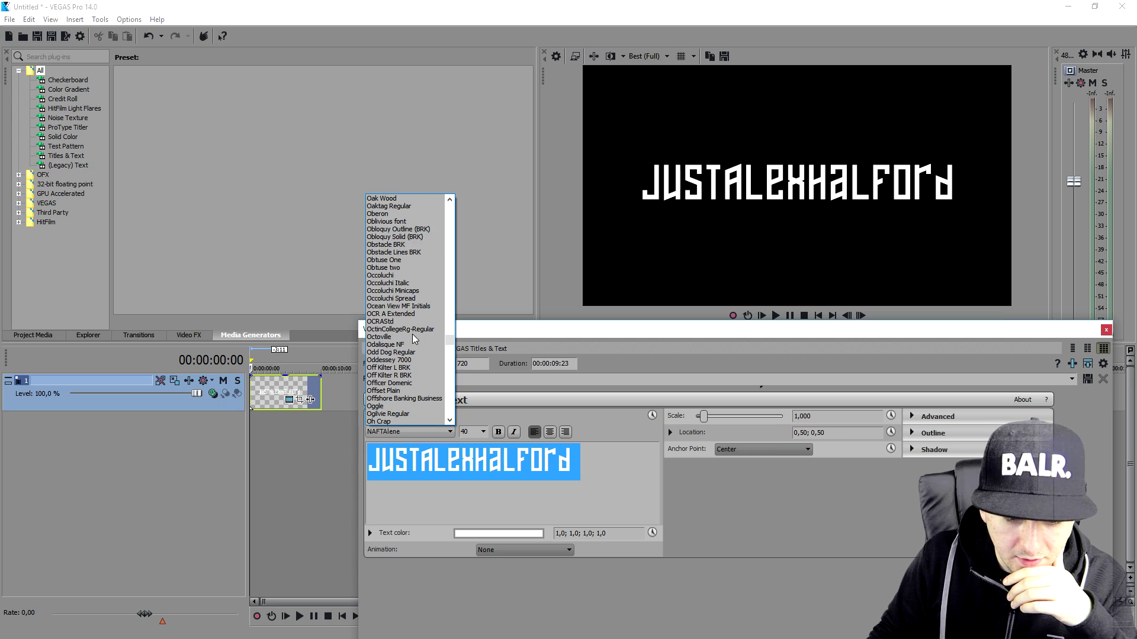
pyautogui.scroll(1, 412, 335)
pyautogui.scroll(1, 412, 334)
pyautogui.scroll(1, 412, 334)
pyautogui.scroll(2, 412, 334)
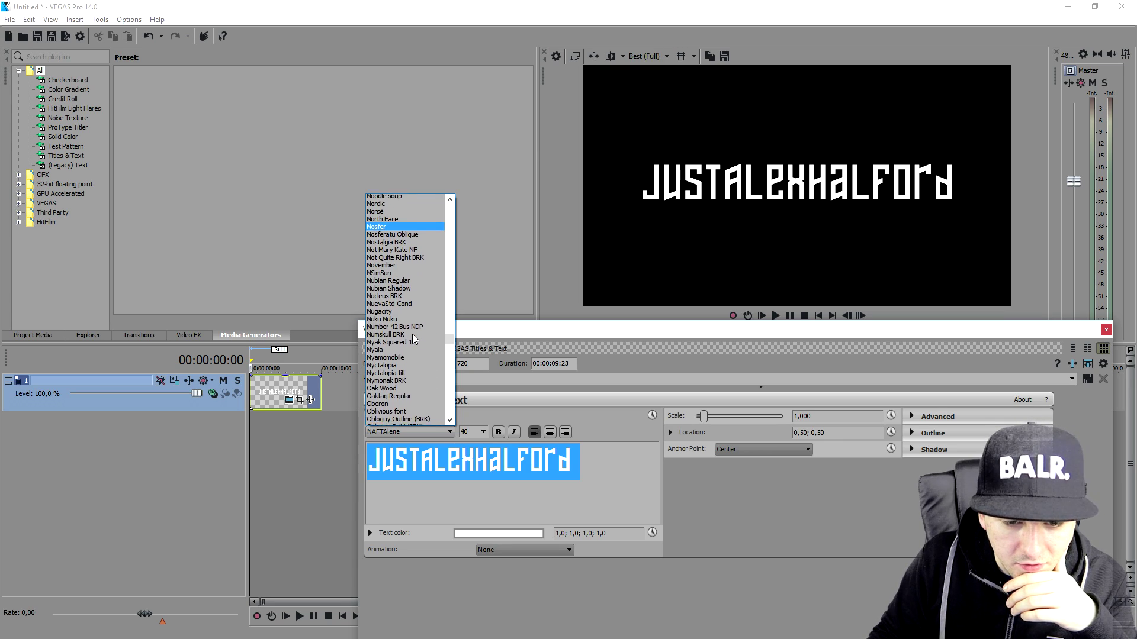
pyautogui.scroll(1, 413, 334)
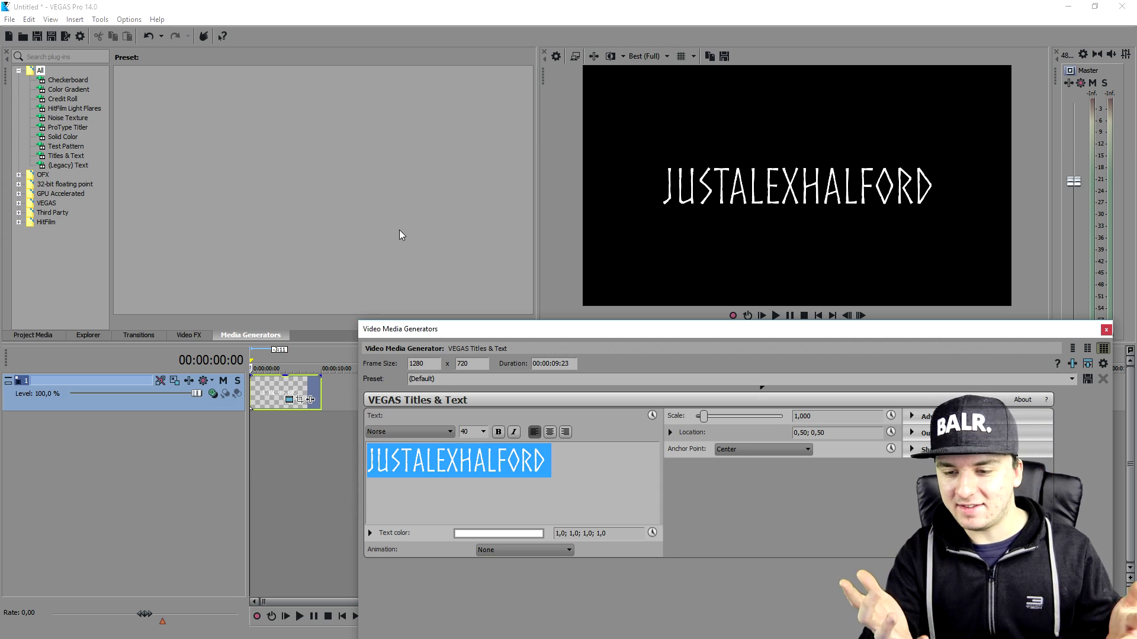
pyautogui.click(1105, 330)
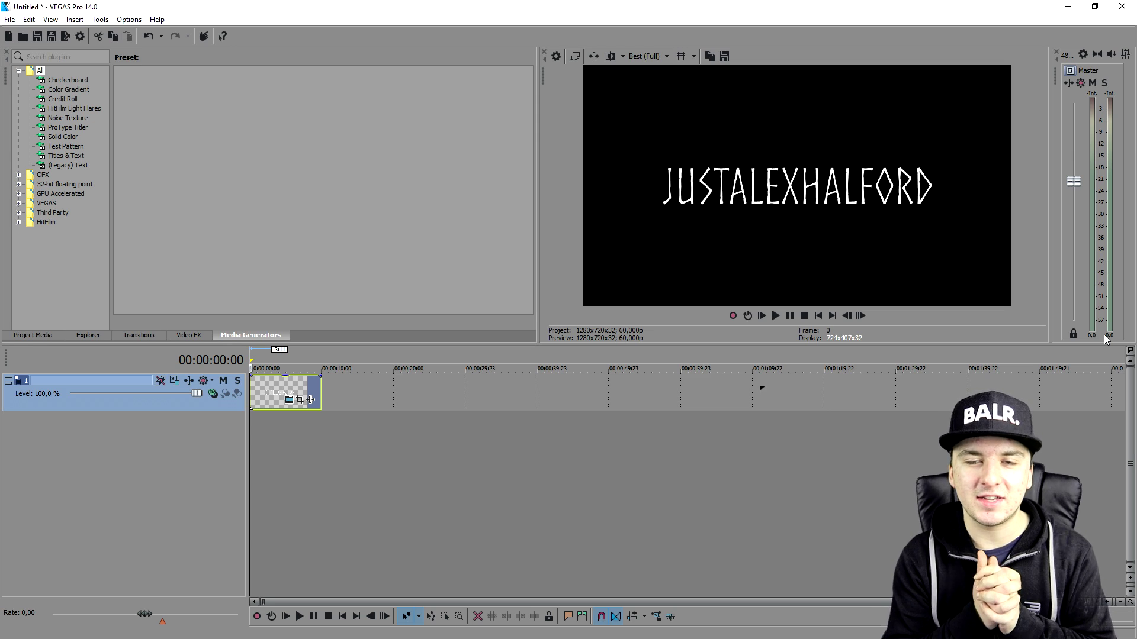